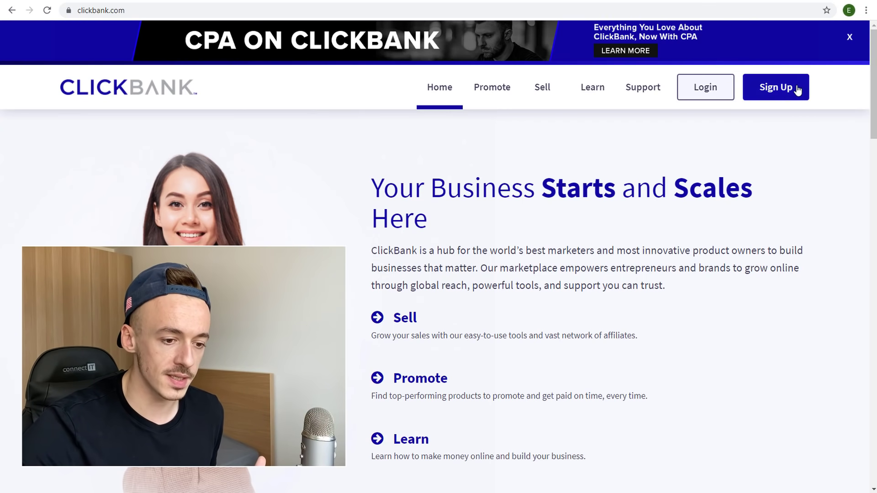
Step: Open ClickBank's free sign-up form and review its fields down to the Join ClickBank! button
click(783, 88)
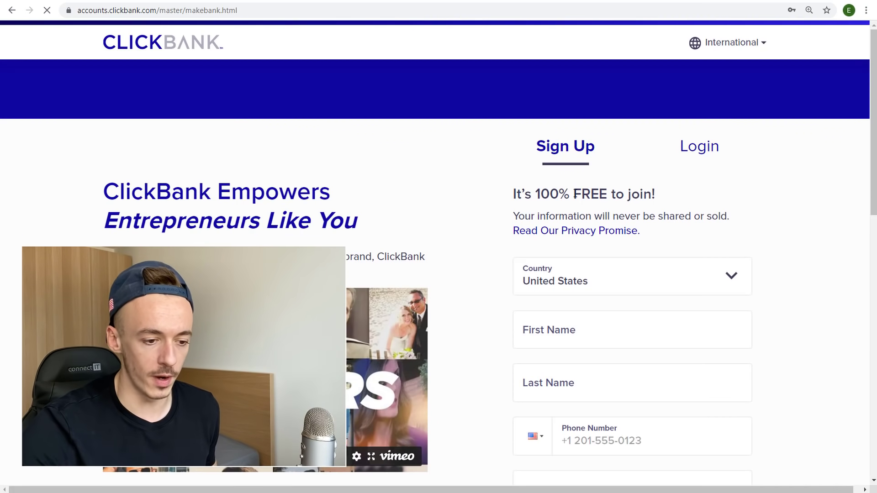
scroll(636, 221, down, 1)
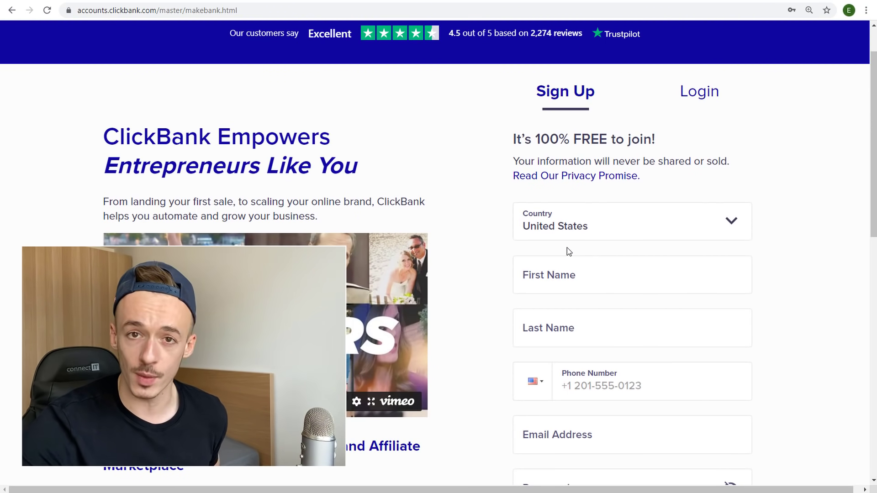
scroll(598, 221, down, 1)
scroll(594, 223, down, 2)
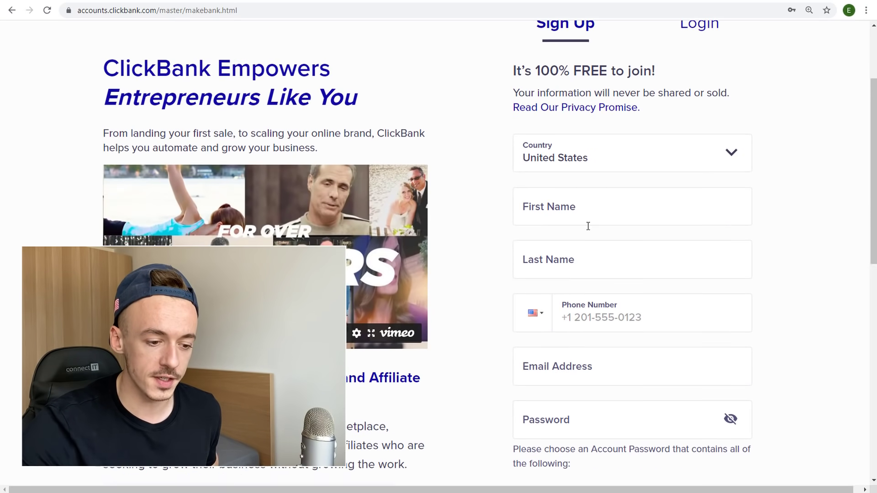
scroll(525, 238, down, 1)
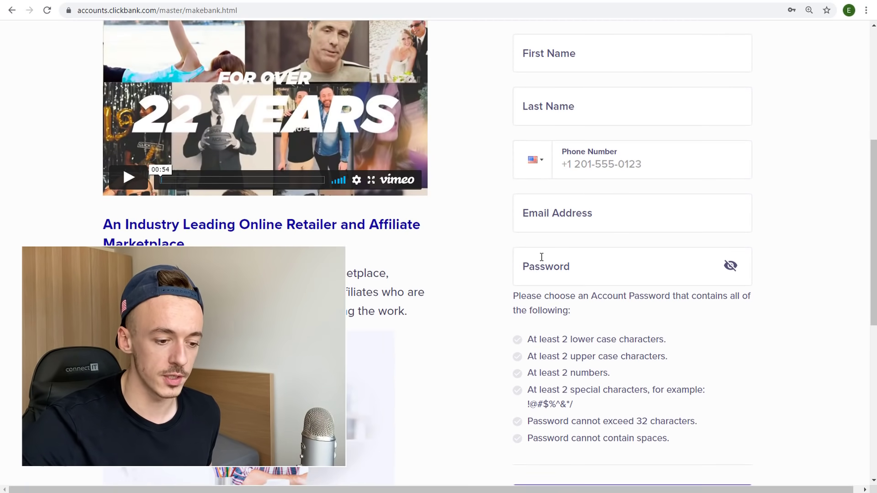
scroll(530, 259, down, 3)
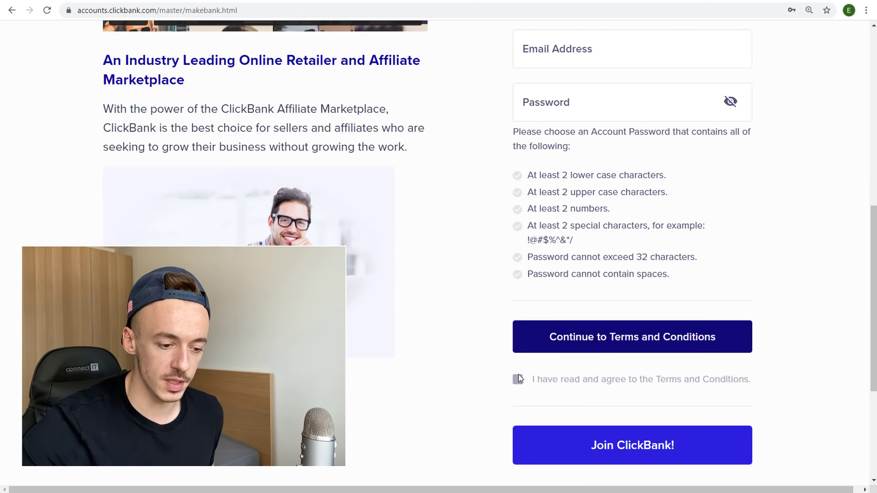
scroll(631, 384, down, 1)
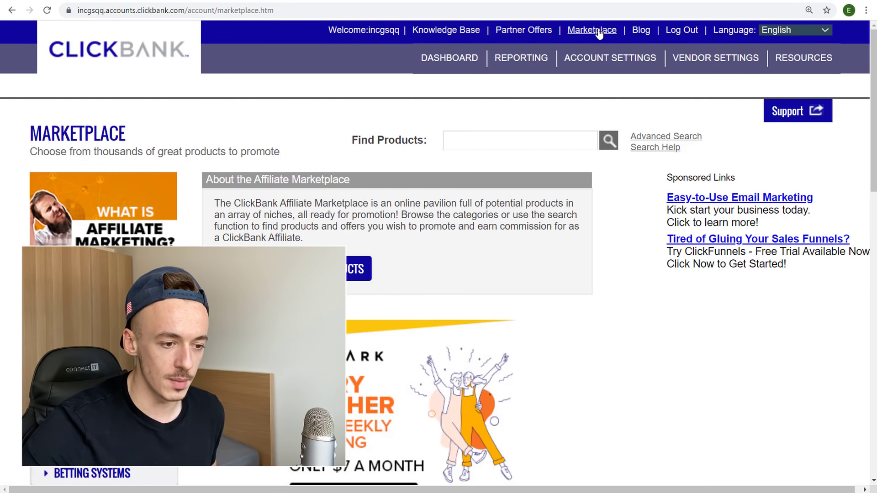
Step: Load the Marketplace and open the E-BUSINESS & E-MARKETING category of 268 products
click(596, 32)
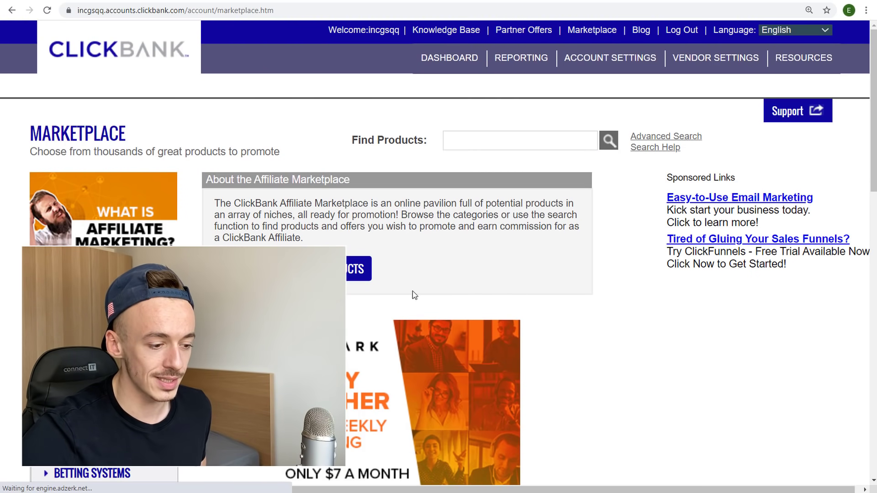
scroll(438, 251, down, 4)
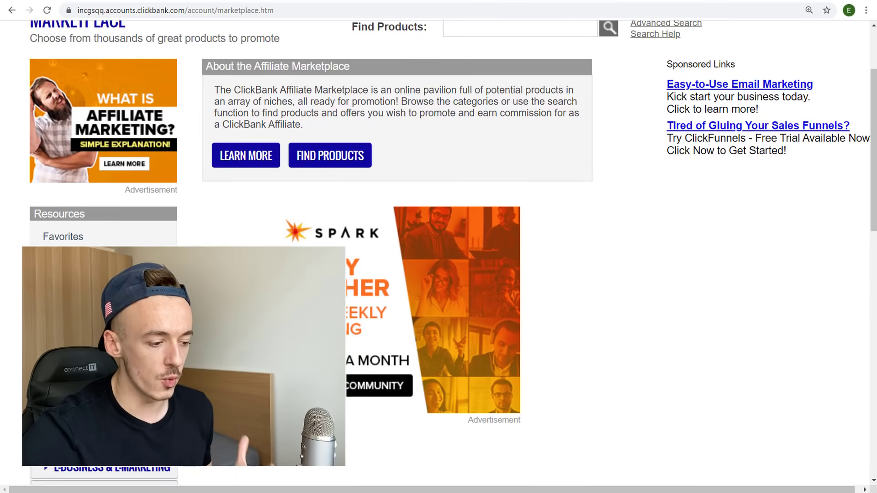
click(91, 423)
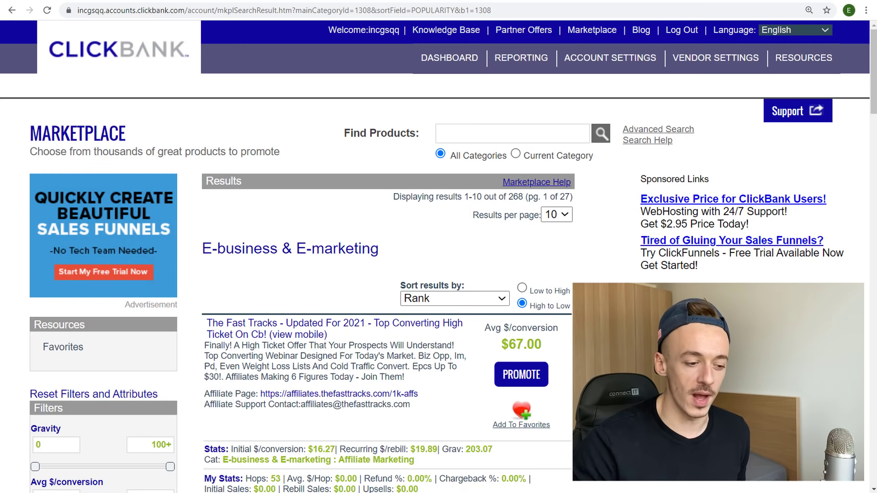
Step: Search the ClickBank Marketplace for 'facebook'
scroll(353, 165, down, 2)
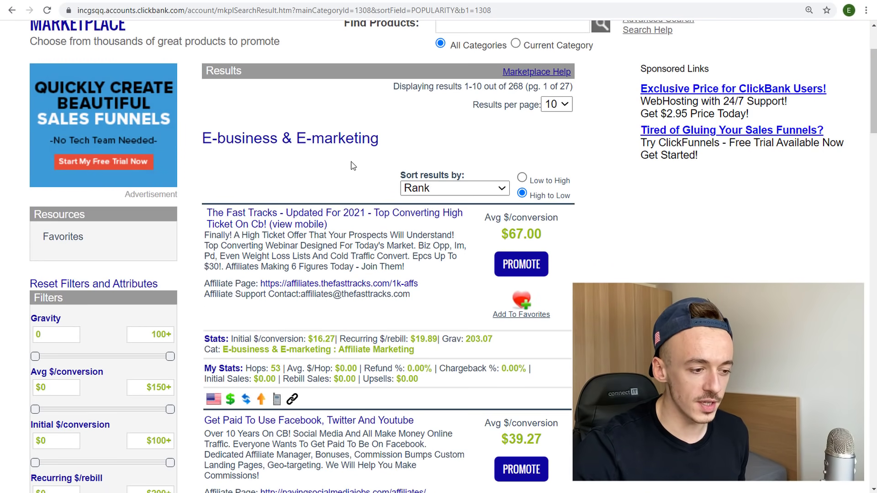
scroll(345, 182, up, 2)
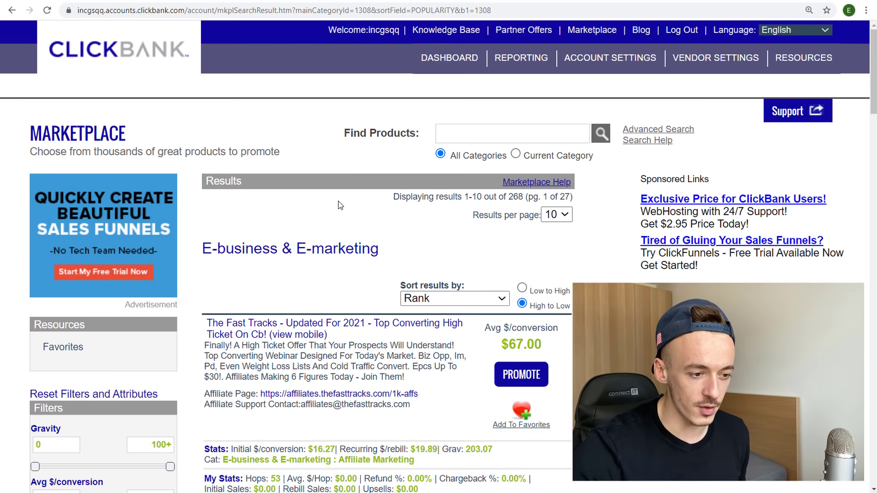
scroll(388, 256, down, 6)
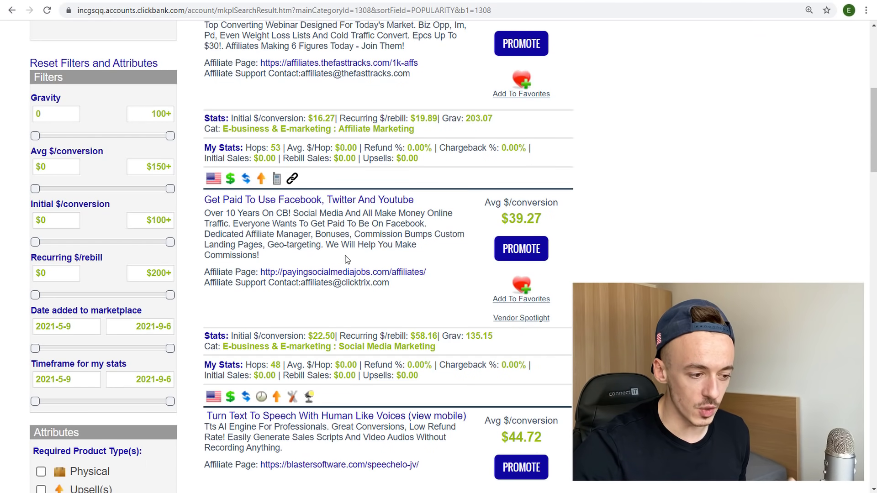
scroll(347, 259, up, 6)
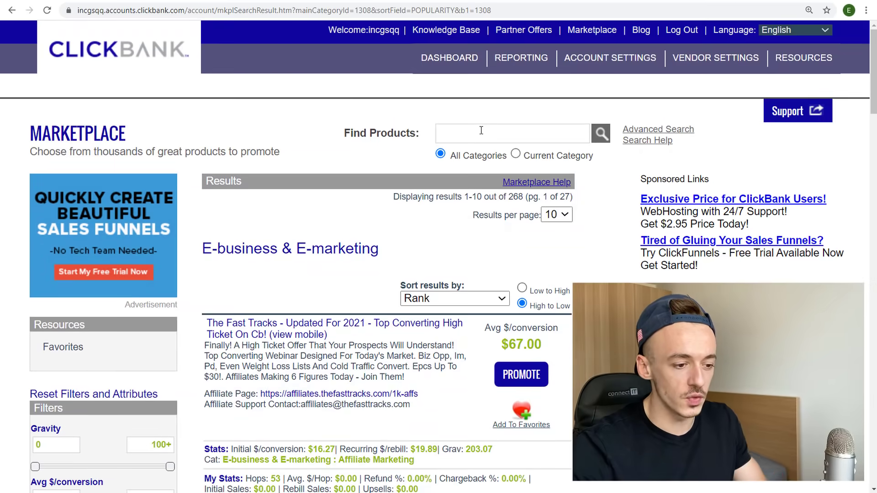
click(483, 129)
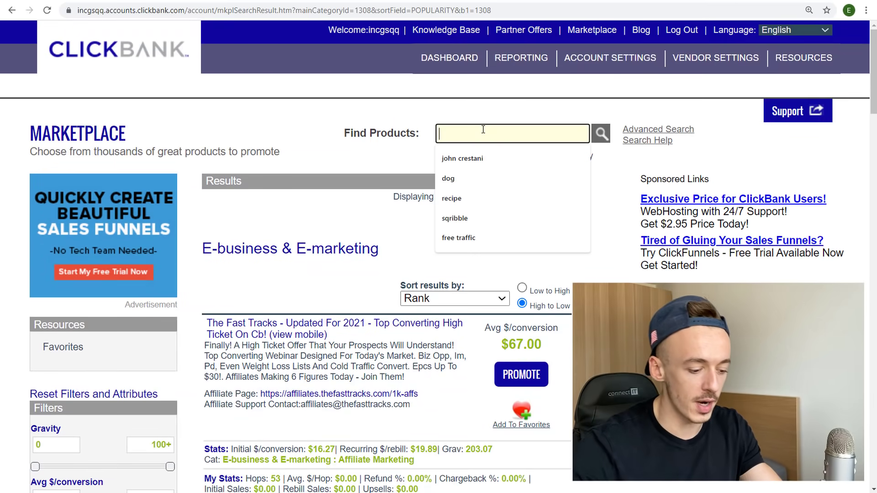
text(facebook)
key(Return)
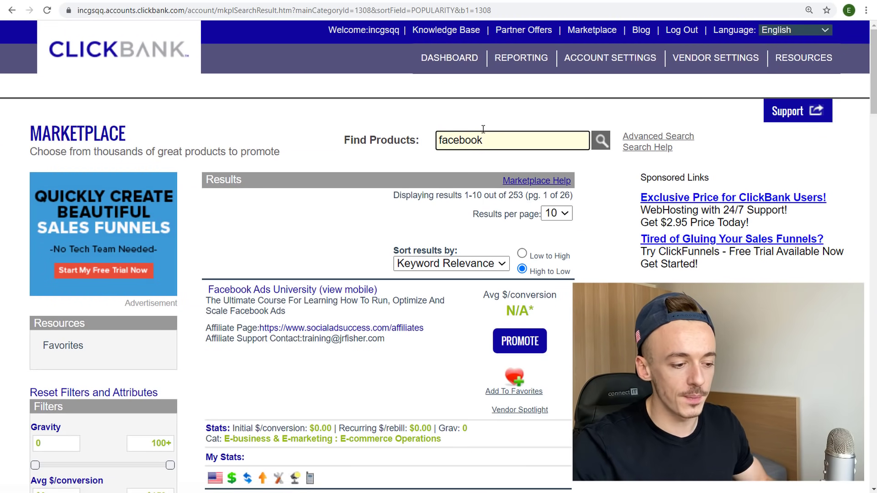
Step: Refine the search to 'get paid to use facebook', returning 54 results
scroll(426, 242, down, 10)
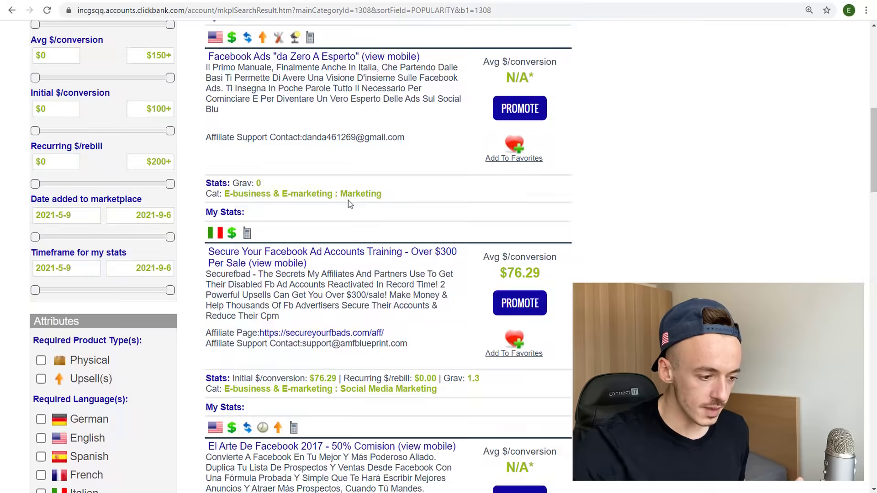
scroll(349, 204, down, 10)
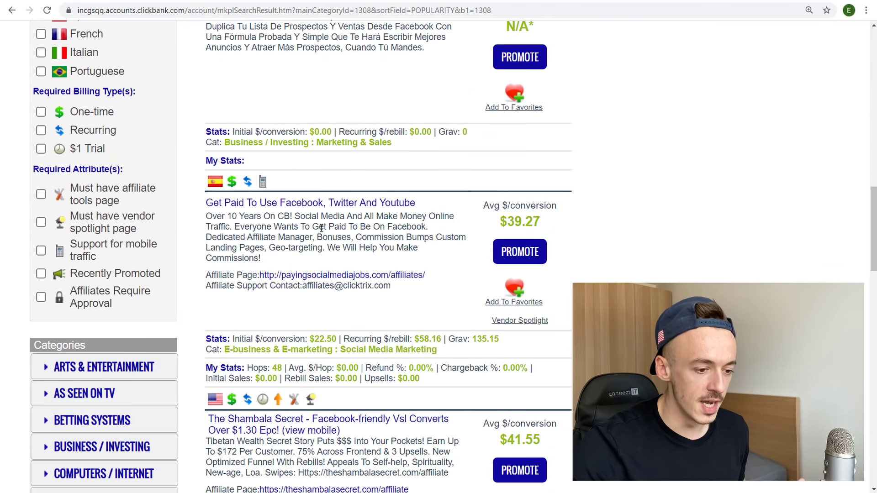
scroll(347, 301, up, 20)
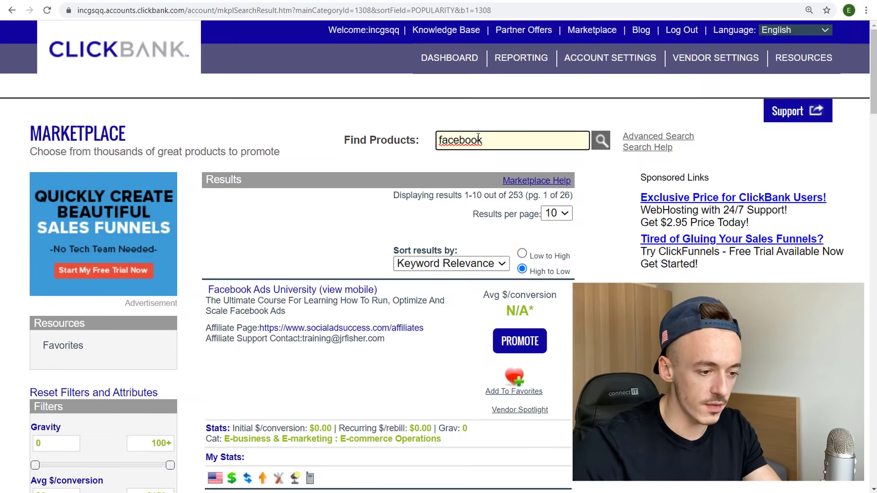
double_click(479, 137)
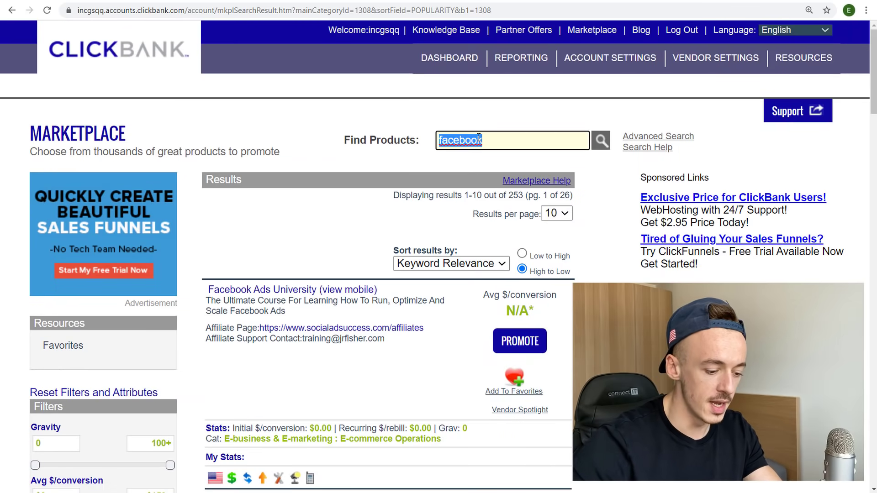
text(get paid to use face)
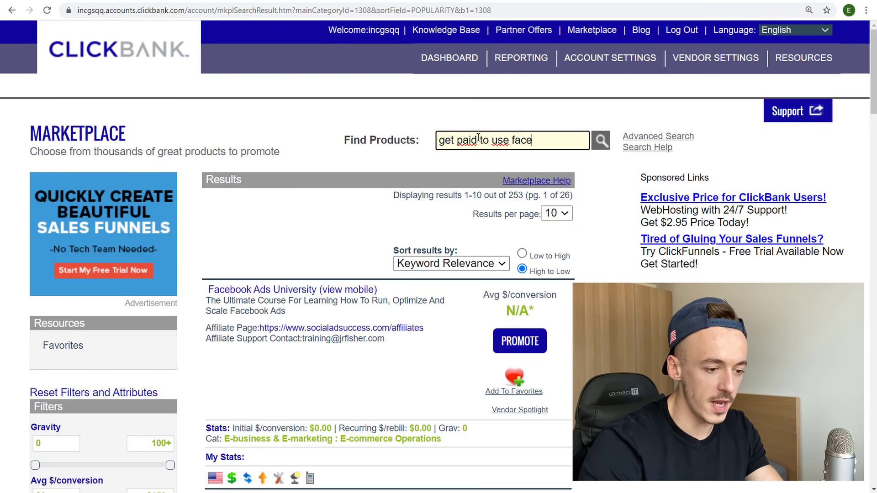
text(book)
key(Return)
scroll(462, 262, down, 2)
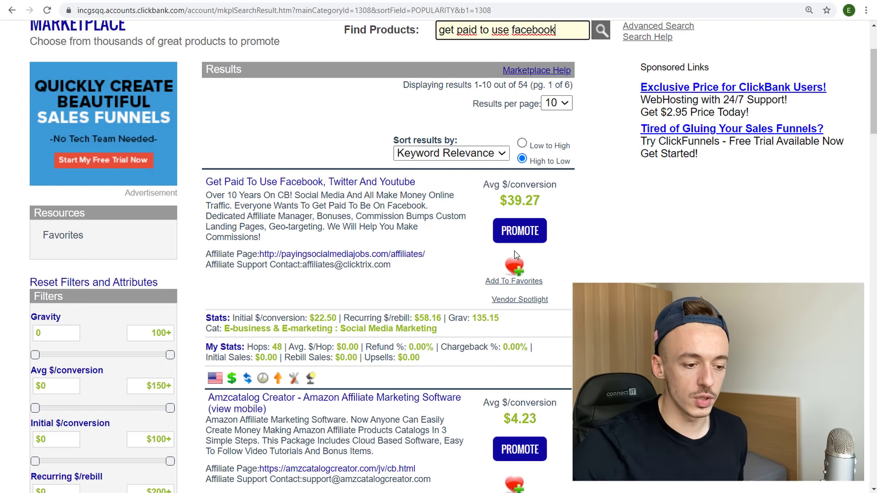
Step: Review the offer's affiliate page, 75% commission and hop links, then return to the Marketplace results
click(304, 253)
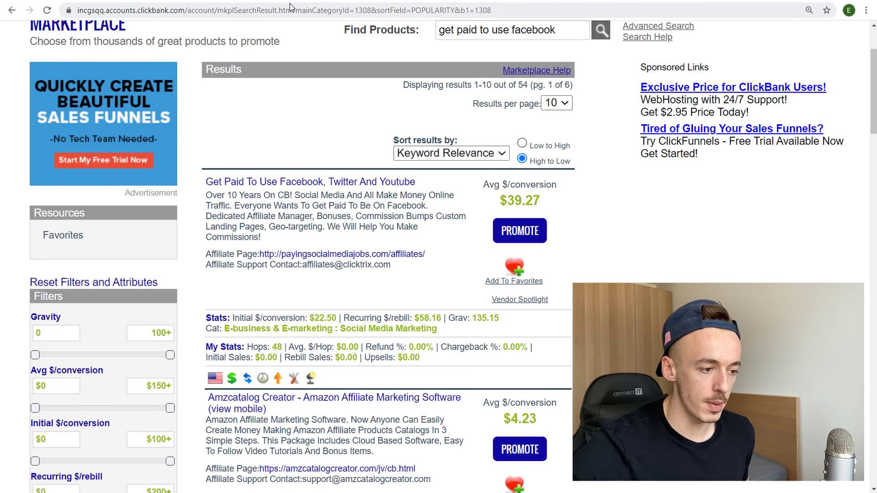
scroll(311, 146, down, 1)
scroll(362, 60, up, 3)
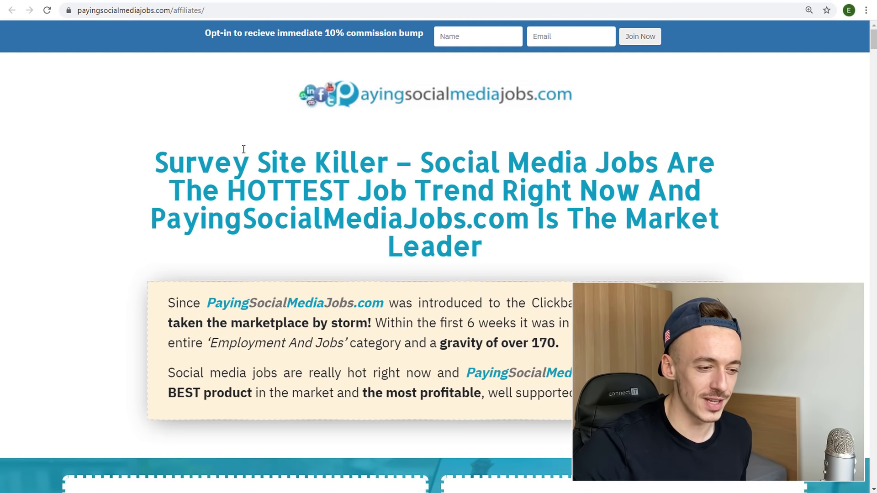
scroll(257, 147, down, 3)
scroll(257, 147, down, 5)
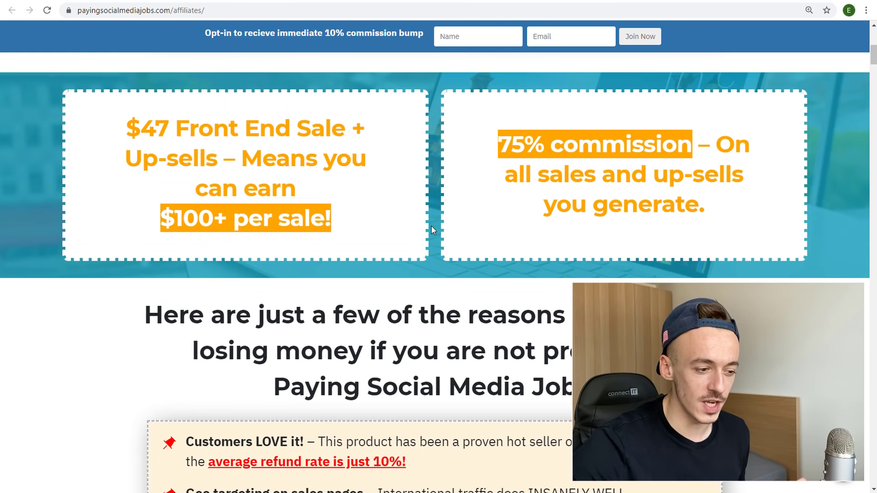
scroll(433, 229, up, 1)
scroll(457, 206, down, 20)
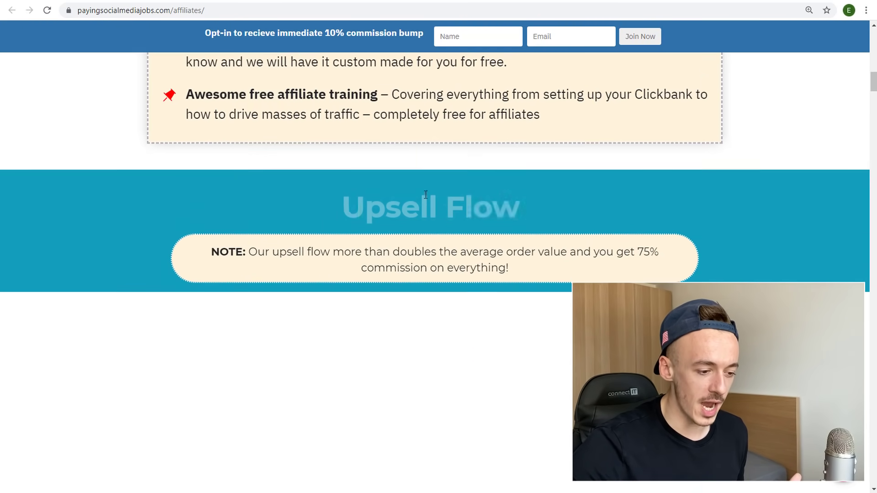
scroll(480, 174, down, 17)
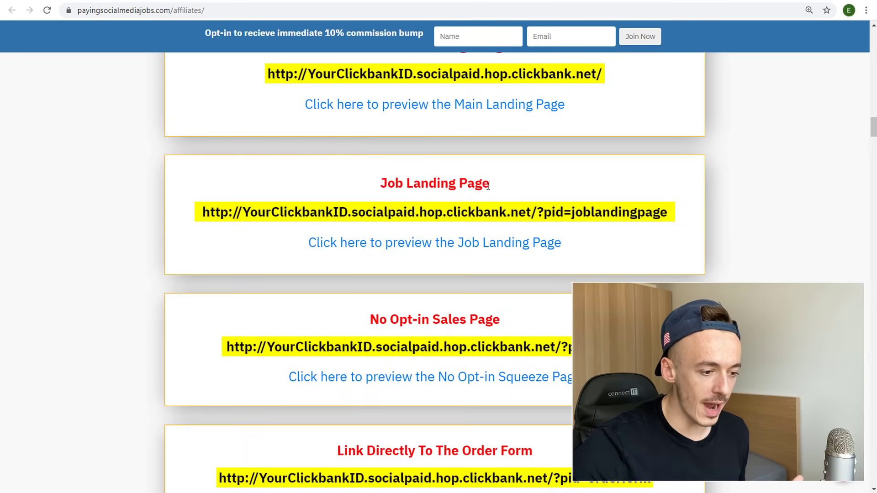
scroll(381, 185, up, 4)
scroll(446, 213, up, 4)
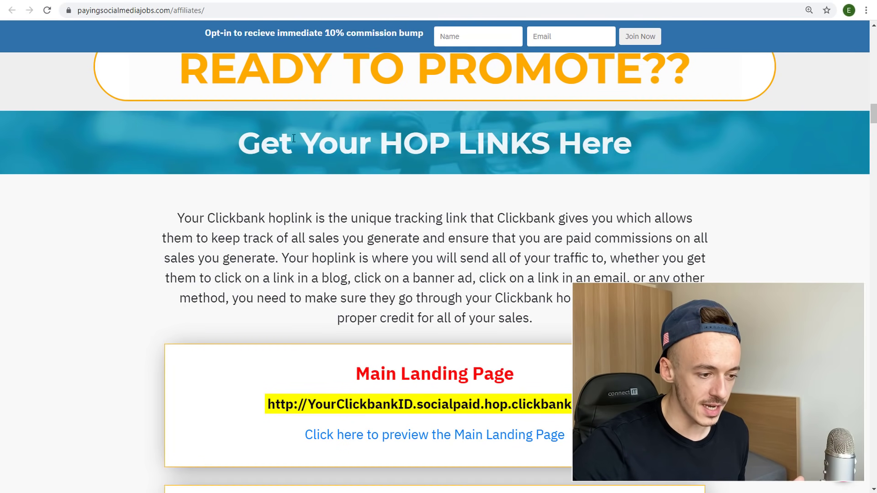
scroll(530, 172, down, 3)
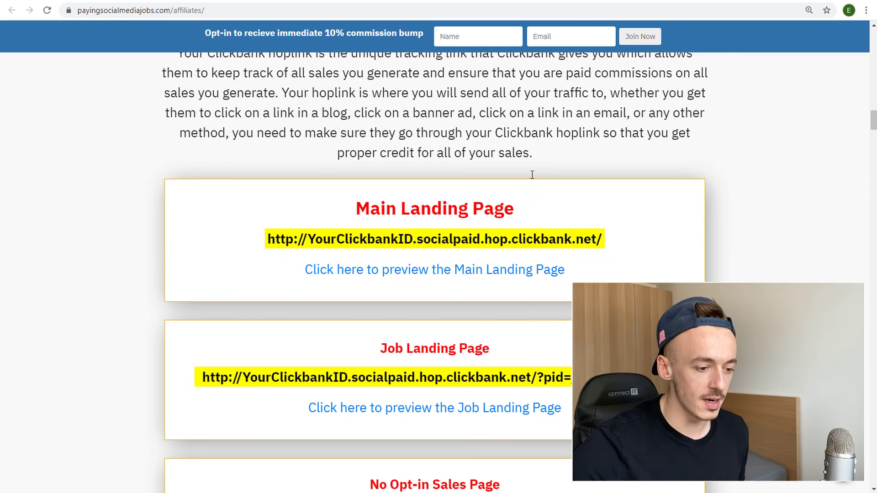
scroll(422, 173, down, 2)
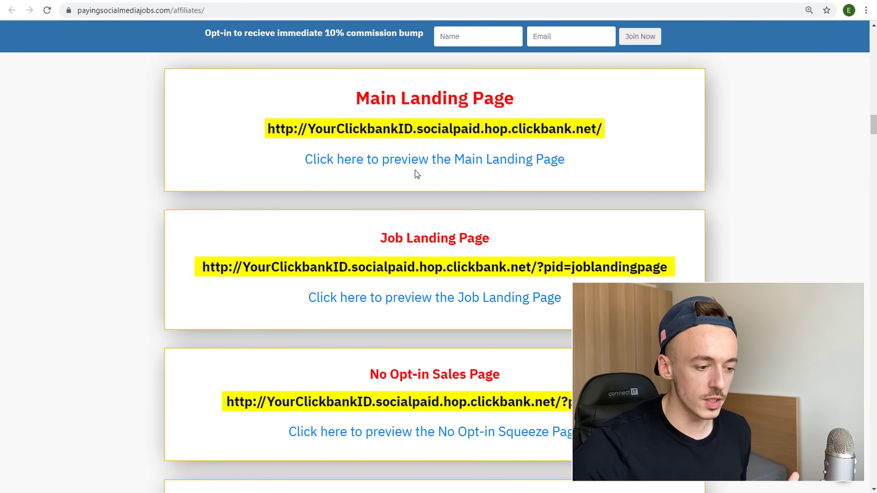
click(192, 1)
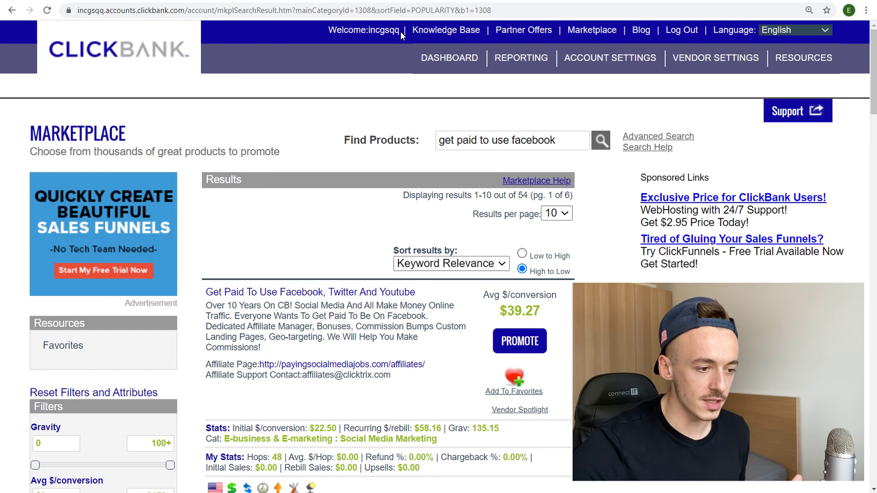
Step: Copy the account nickname shown after 'Welcome:' in the page header
drag(397, 31, 381, 31)
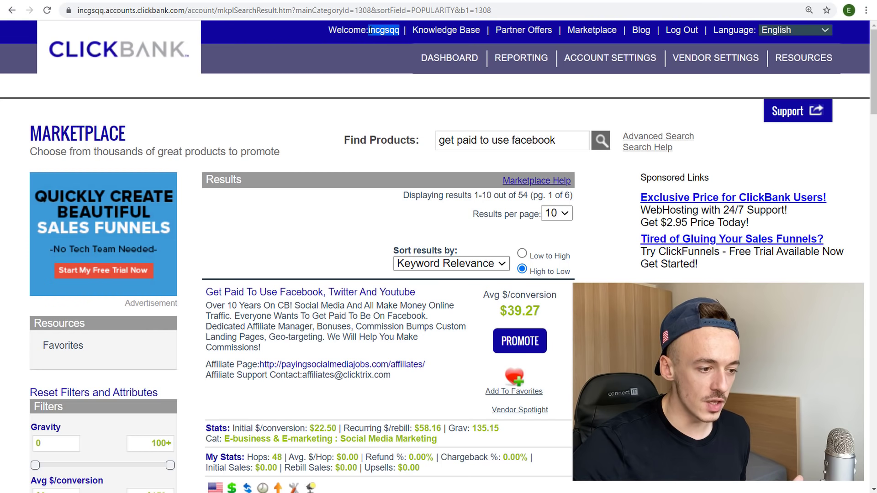
right_click(382, 32)
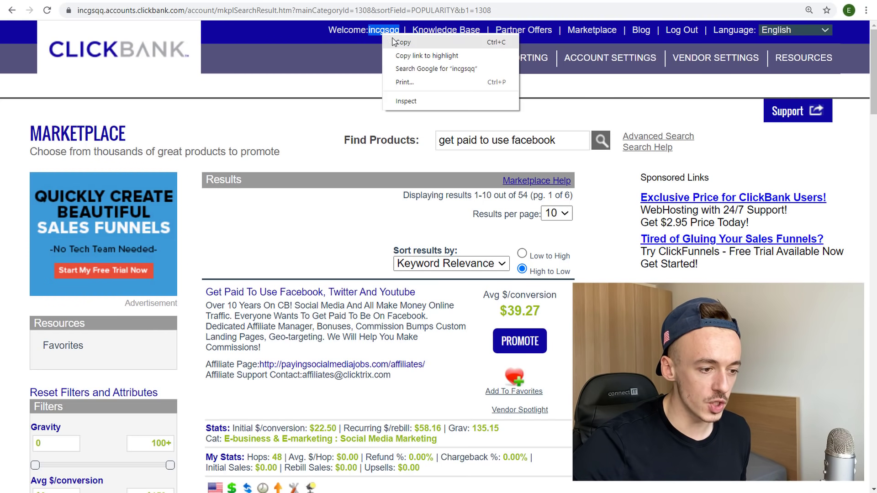
click(401, 42)
Step: Preview the Main Landing Page, then return to the affiliate page's list of hoplink variants
click(322, 2)
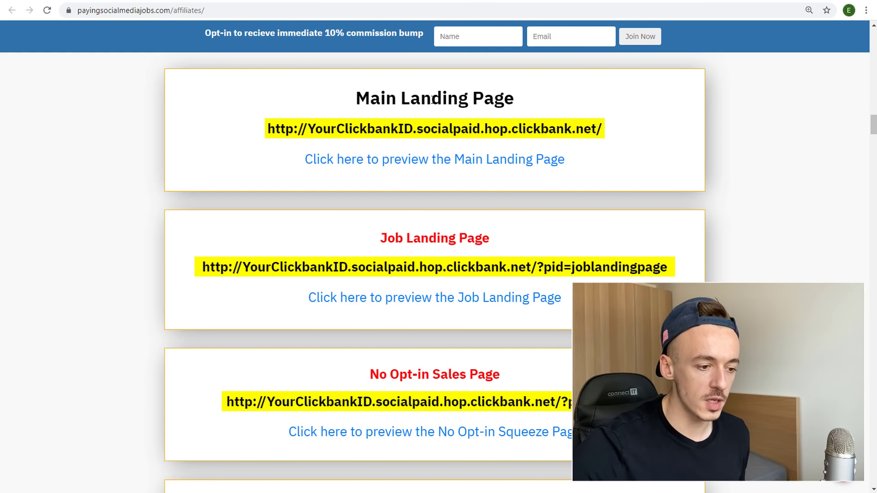
click(419, 138)
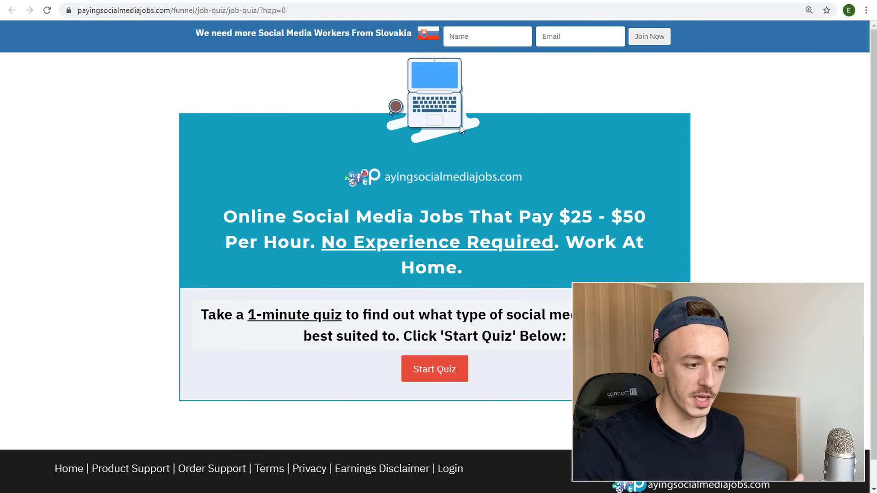
click(256, 1)
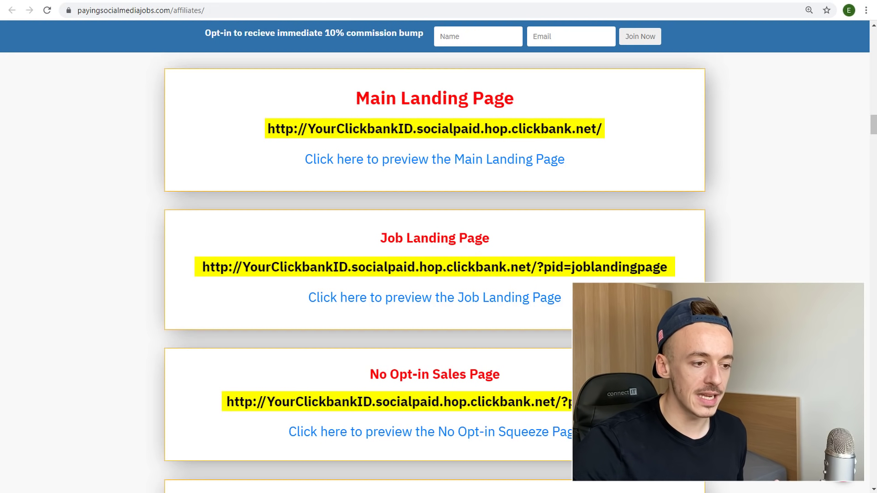
scroll(171, 325, down, 7)
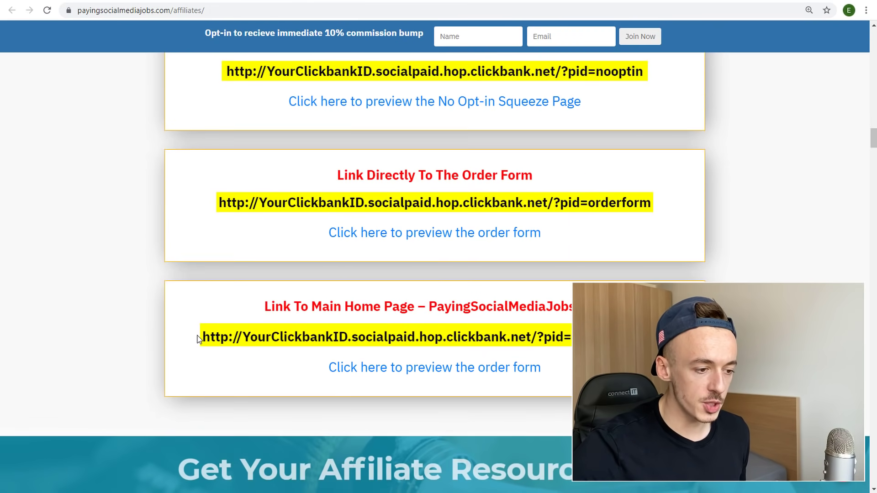
scroll(196, 339, up, 5)
scroll(316, 324, up, 1)
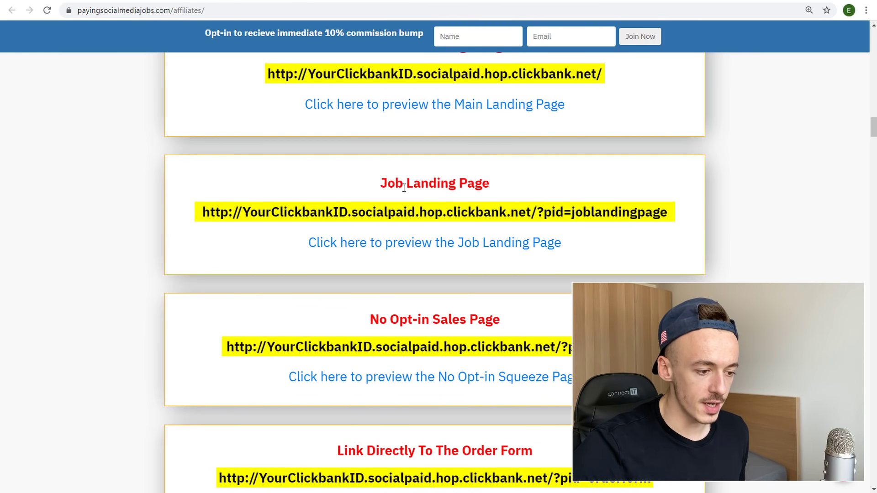
scroll(462, 220, up, 4)
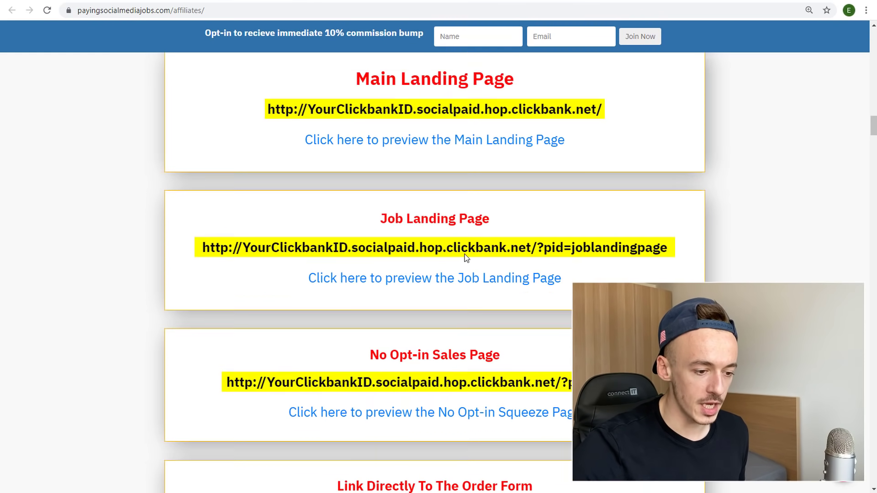
scroll(479, 290, down, 1)
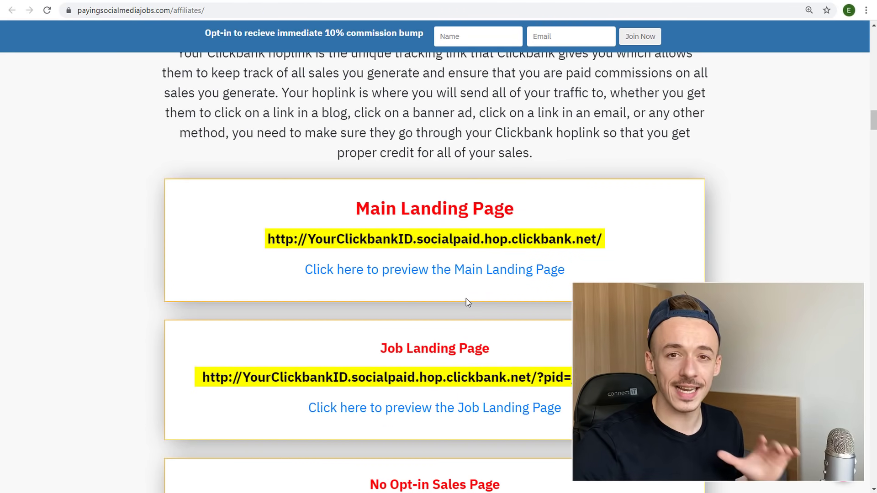
scroll(431, 367, down, 1)
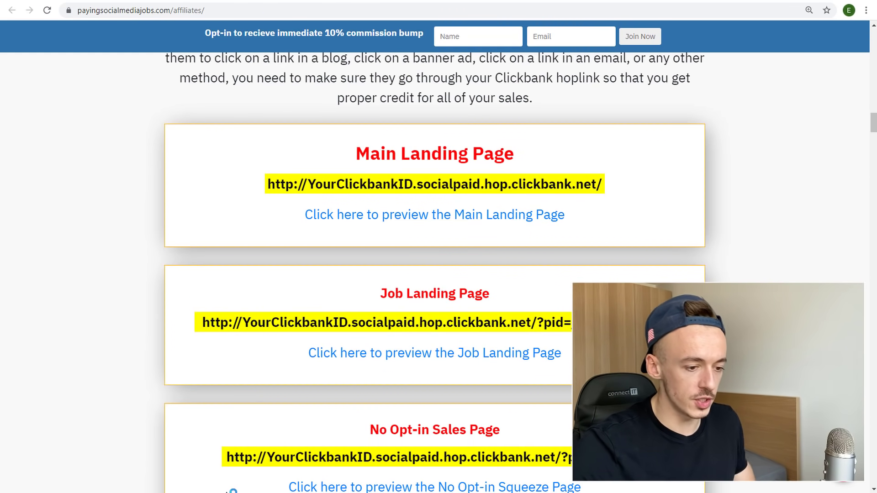
Step: Put the account nickname in Notepad and paste the Job Landing Page hoplink below it
key(alt+Tab)
text(incgsqq)
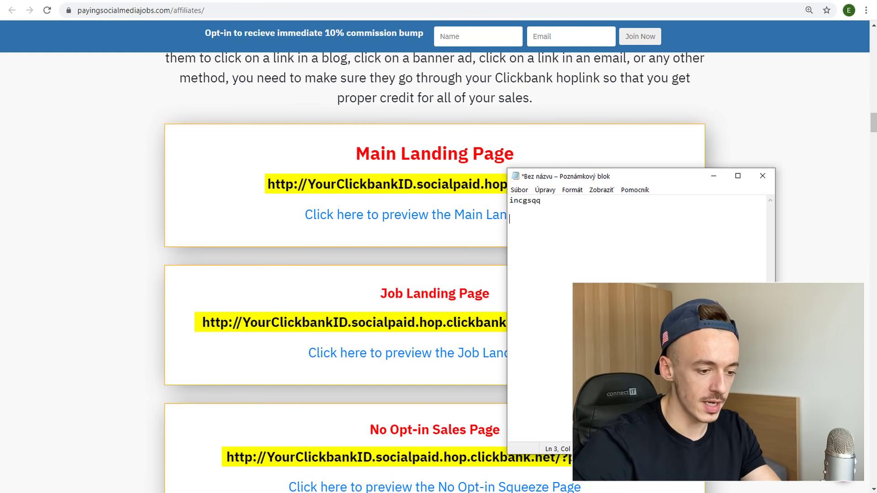
click(218, 303)
drag(191, 326, 532, 326)
click(247, 337)
drag(204, 322, 575, 323)
key(ctrl+c)
key(alt+Tab)
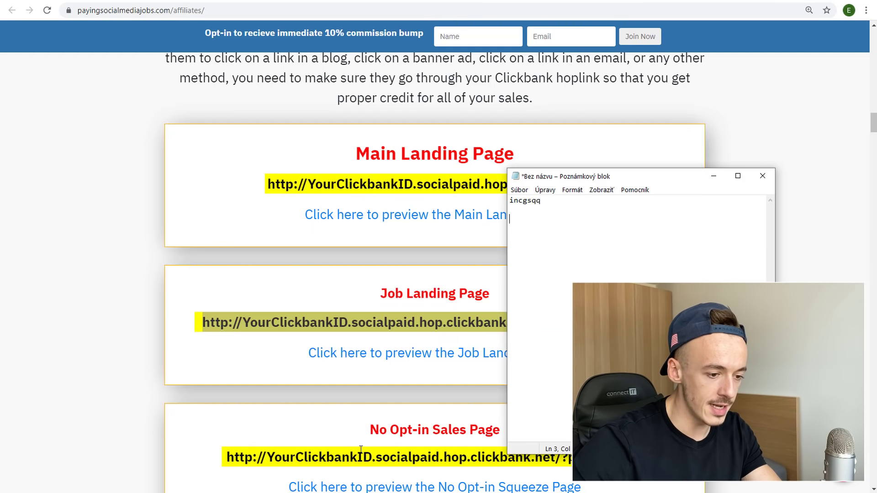
key(ctrl+v)
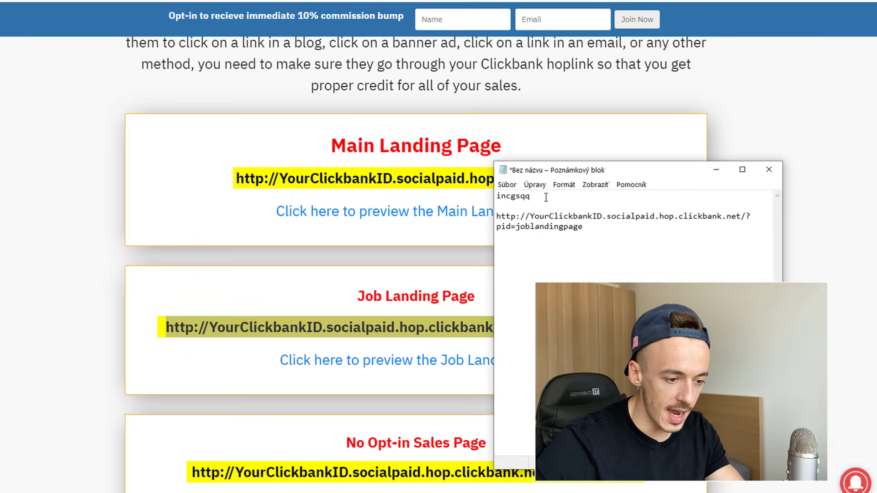
Step: Replace YourClickbankID in the hoplink with the nickname and open the link in a new tab
drag(546, 197, 539, 216)
drag(398, 174, 526, 174)
key(ctrl+v)
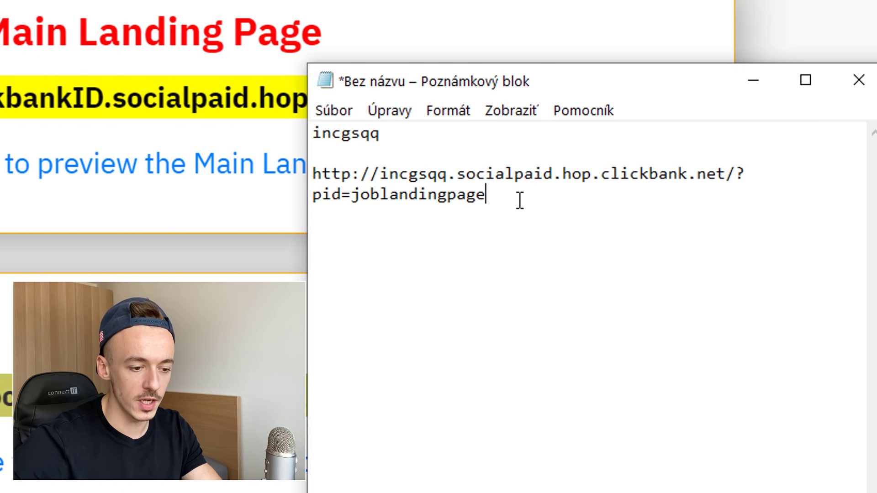
drag(518, 198, 309, 182)
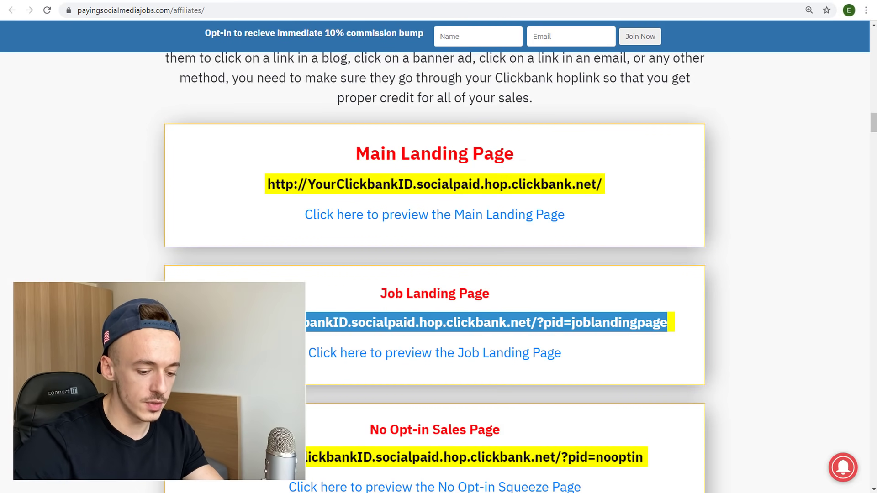
key(ctrl+t)
key(ctrl+v)
key(Return)
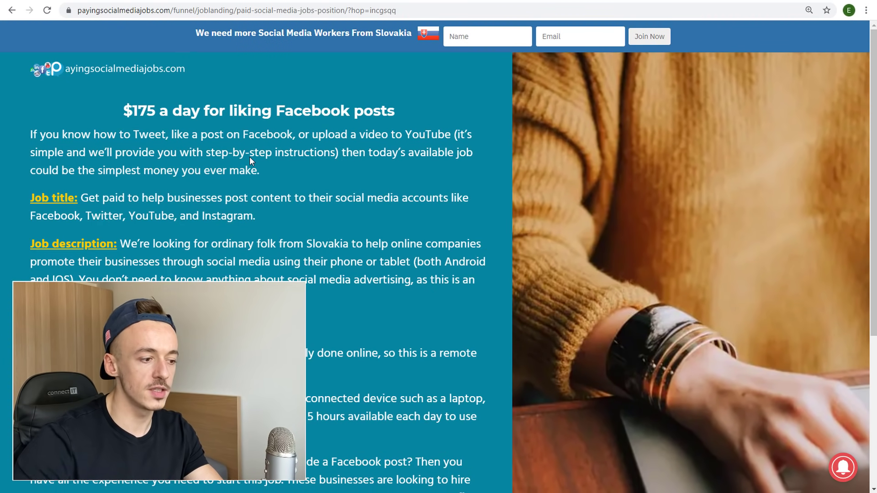
Step: Scroll the loaded job landing page to confirm it works, then start a fresh Chrome tab
scroll(301, 207, down, 5)
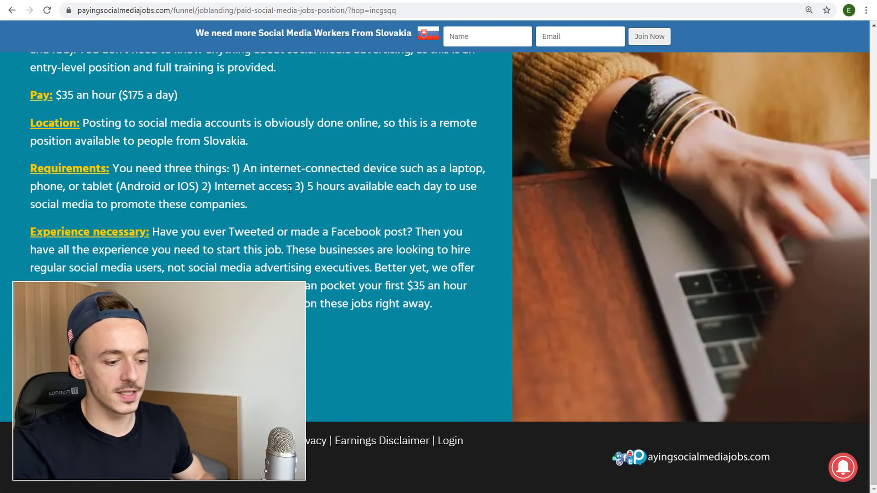
scroll(380, 348, up, 5)
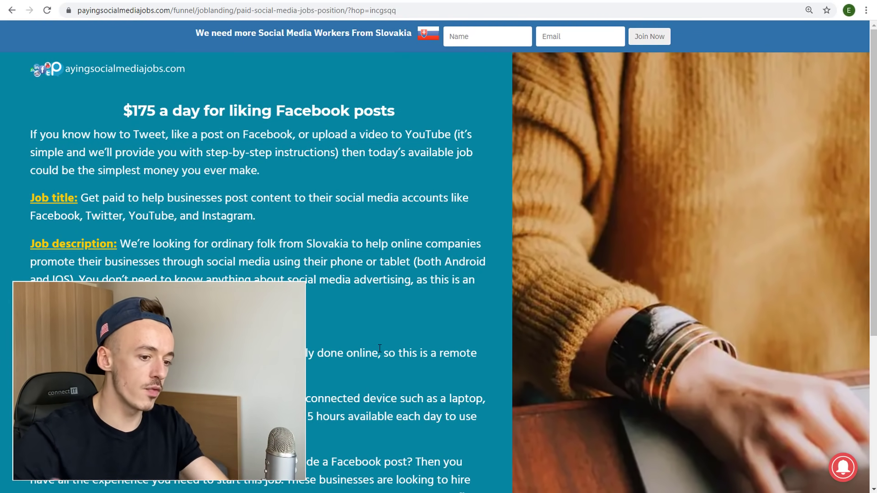
key(ctrl+t)
Step: Go to Bitly and shorten the personalised hoplink to bit.ly/3h9eQCS
text(bitly)
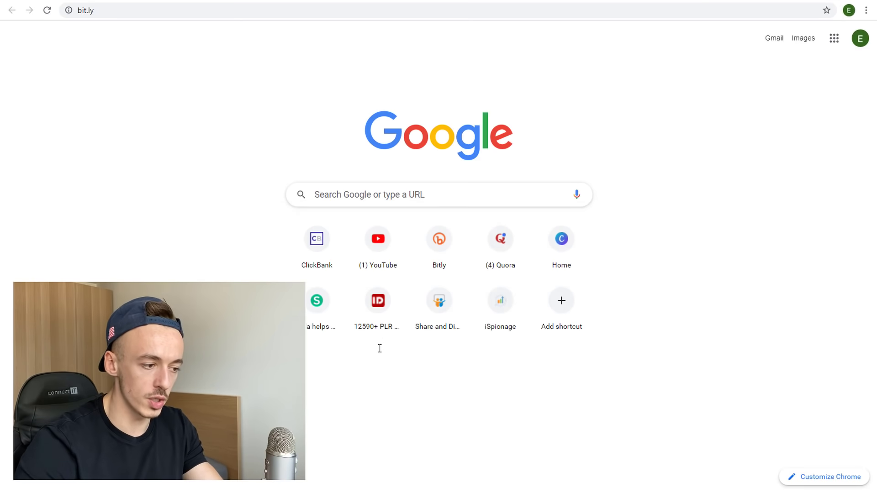
key(Return)
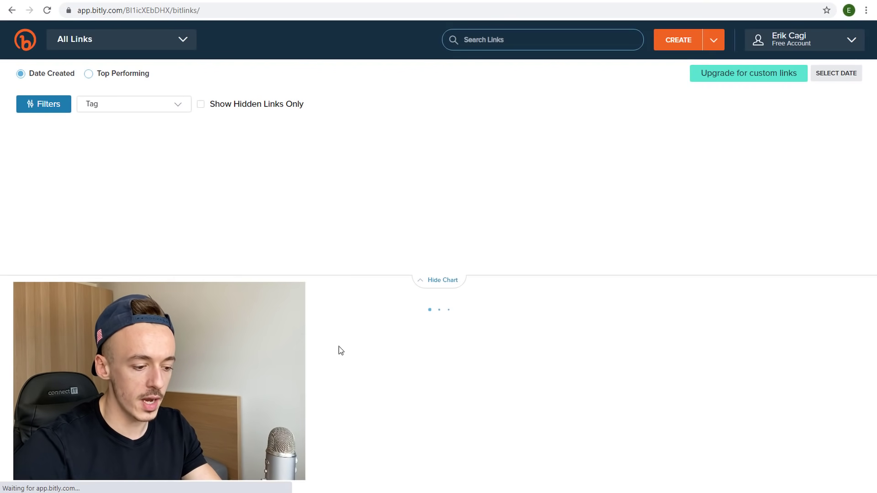
key(alt+Tab)
click(623, 225)
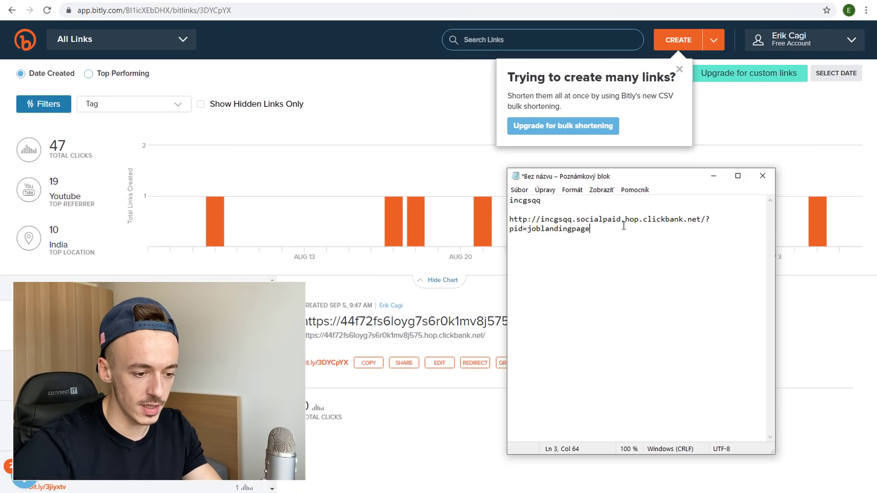
click(679, 45)
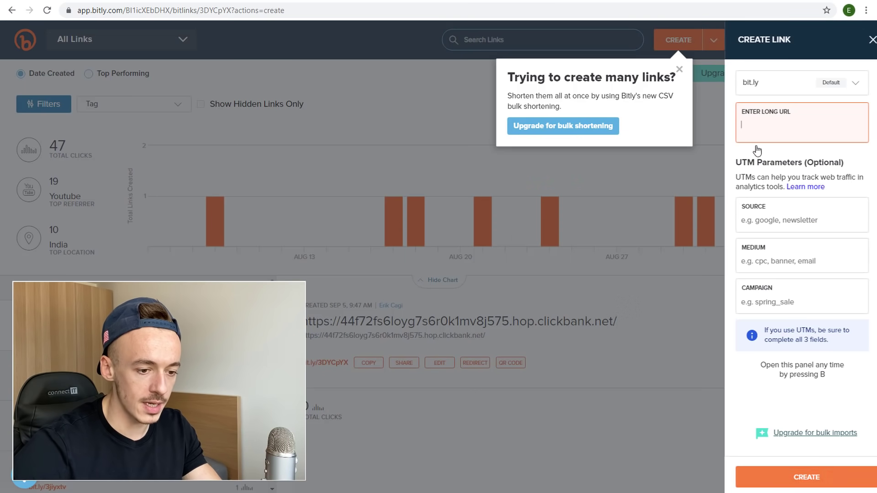
key(ctrl+v)
click(816, 471)
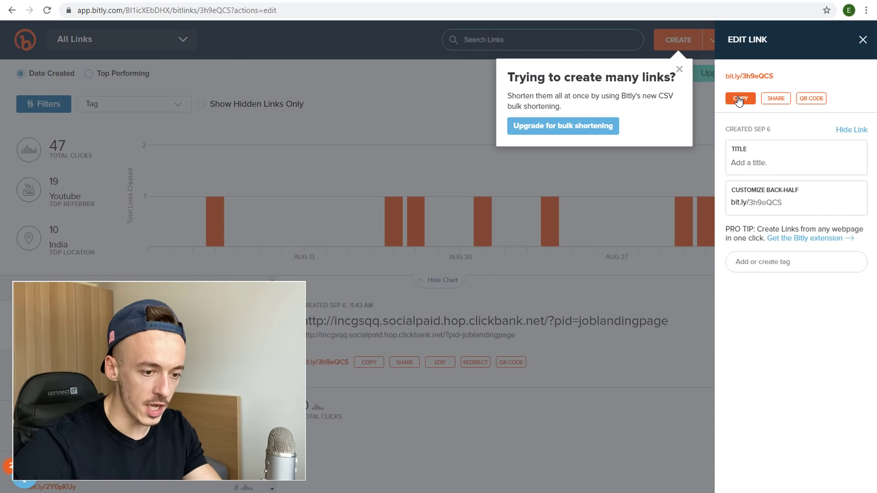
Step: Paste the short link into Notepad under the label 'New affiliate link to use:'
key(alt+Tab)
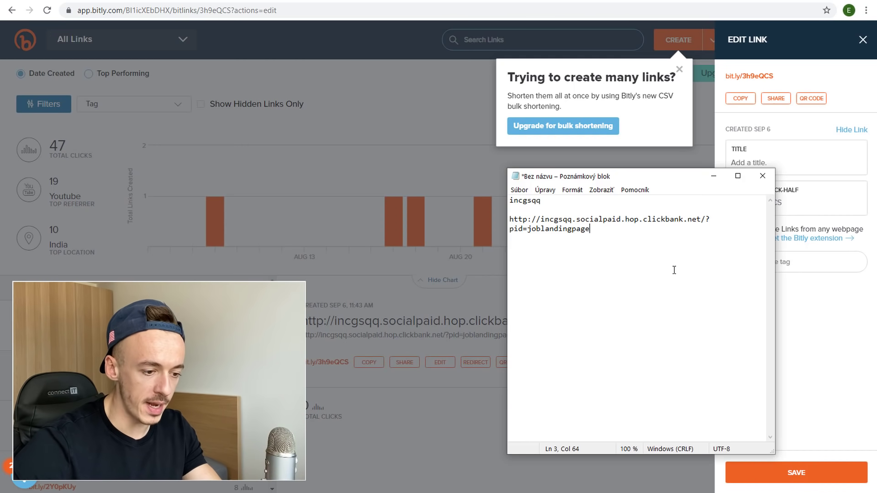
key(Return)
key(Return)
key(Return)
key(ctrl+v)
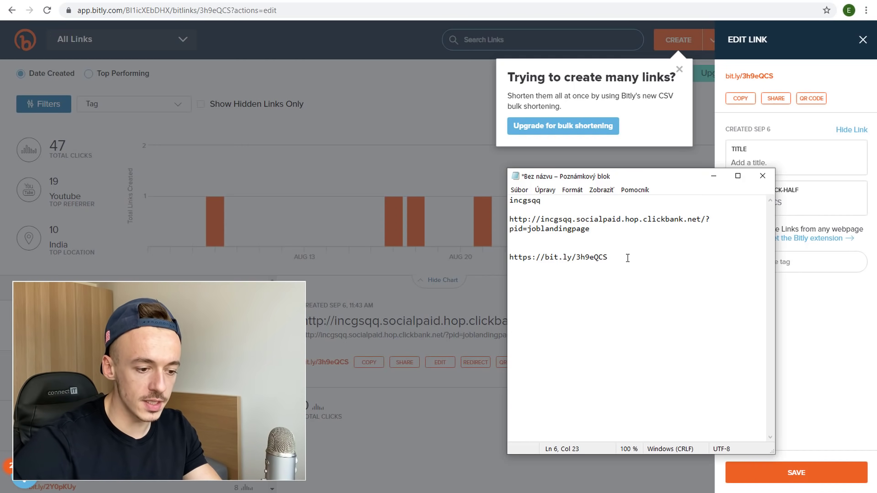
key(Home)
key(Return)
key(Up)
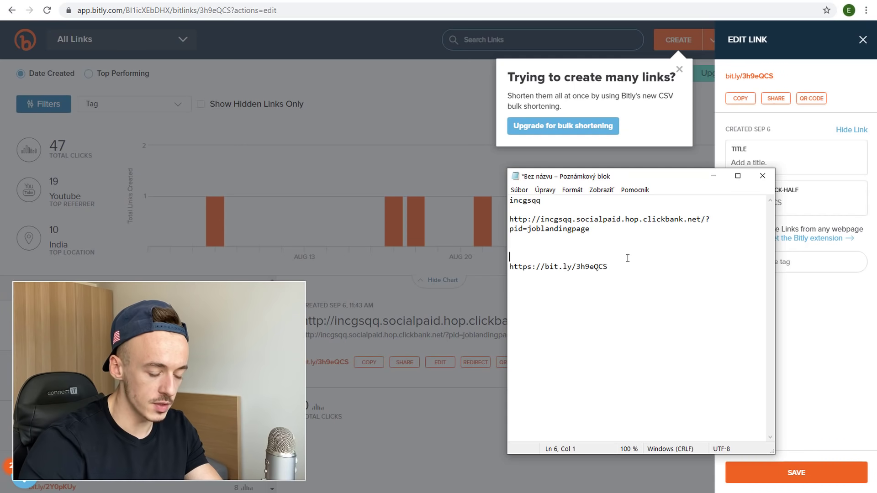
text(New affilia)
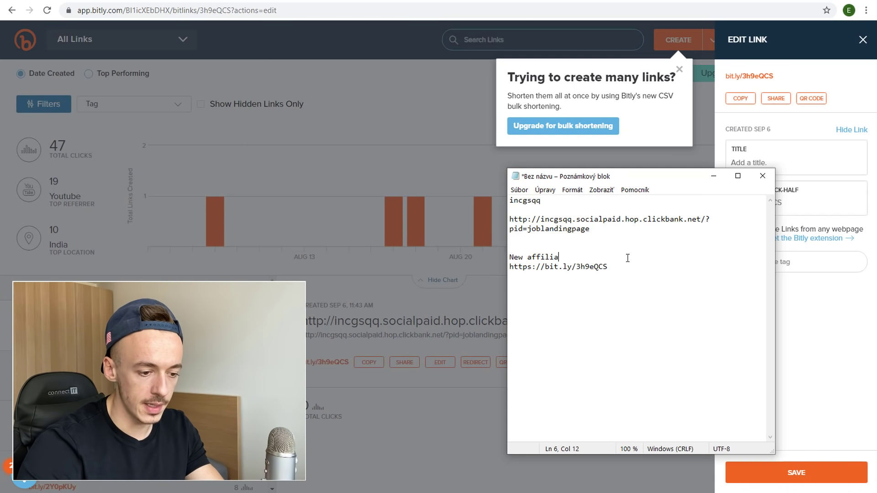
text(te link to use)
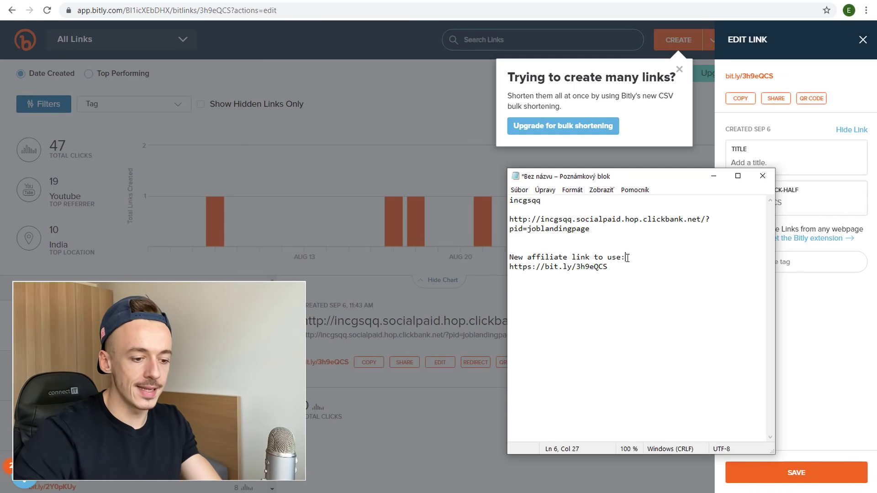
text(:)
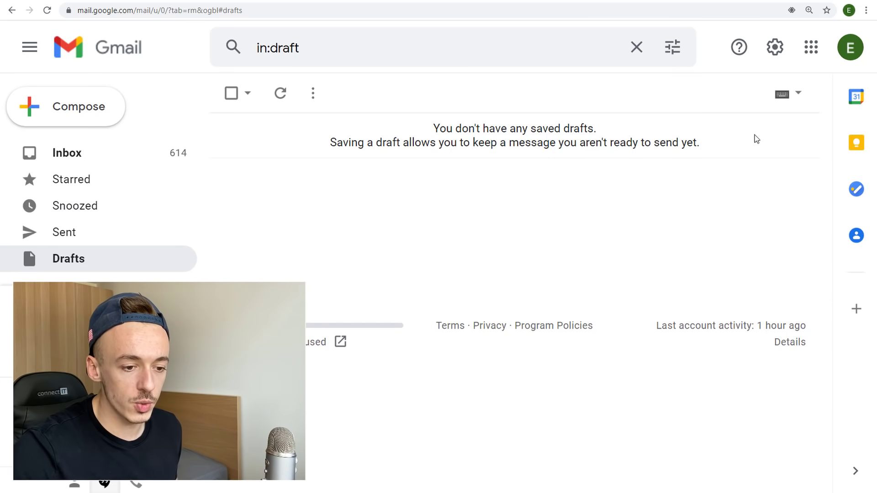
Step: Open See all settings and scroll the zoomed-out General tab down to Vacation responder
click(774, 47)
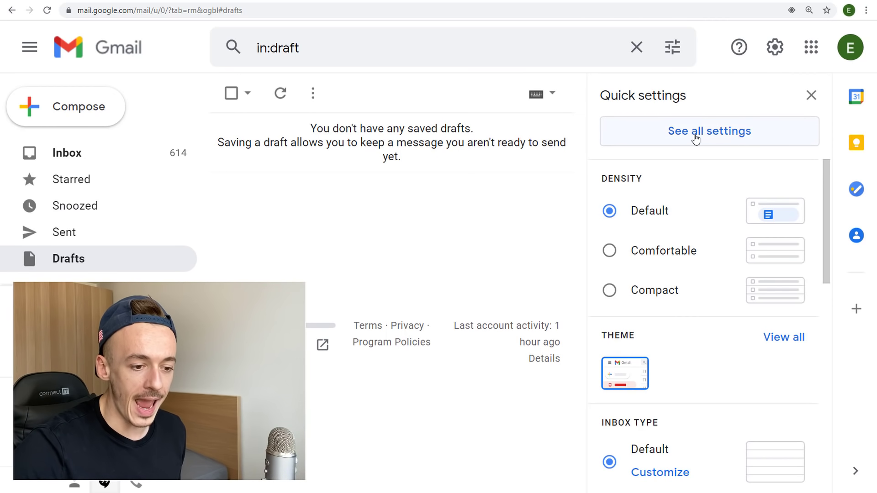
click(737, 144)
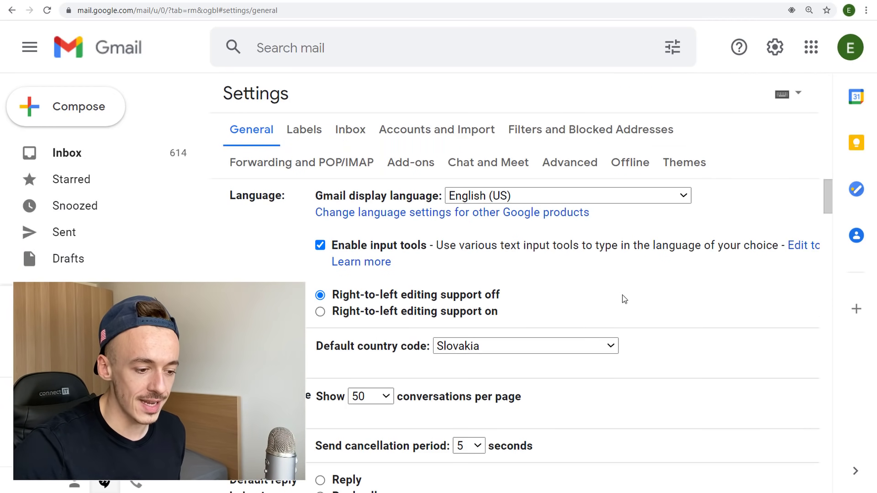
scroll(648, 294, down, 20)
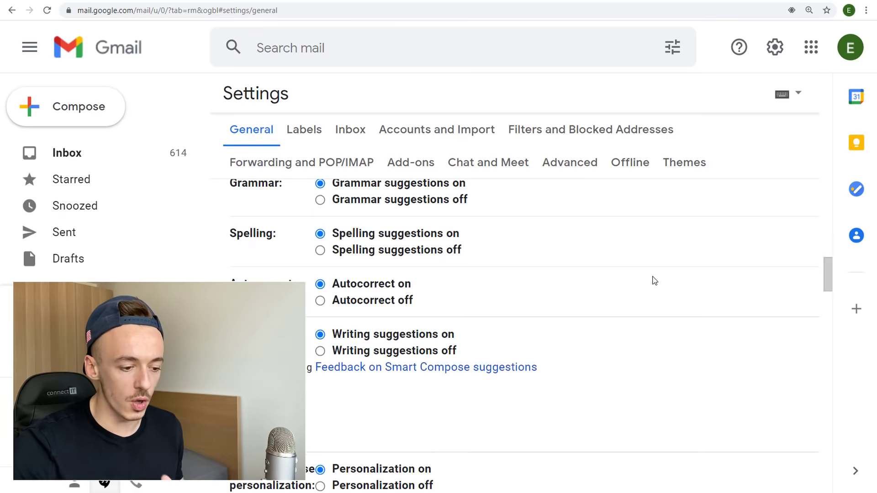
scroll(655, 280, down, 20)
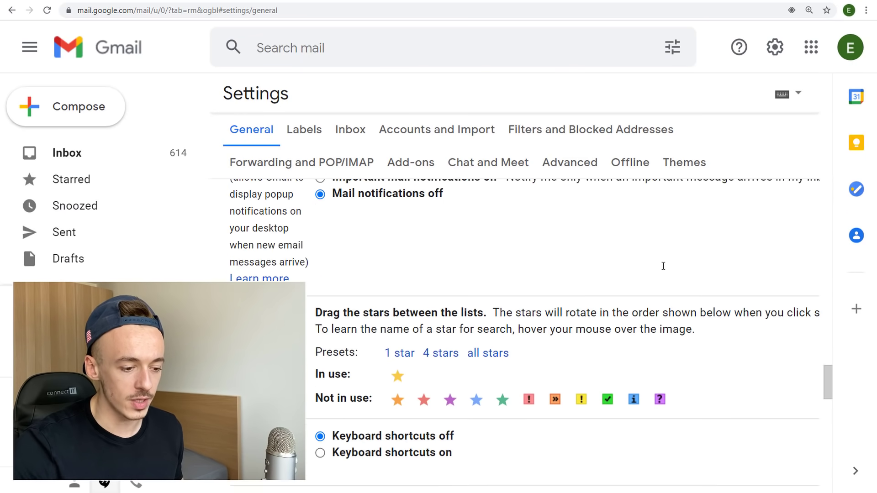
scroll(672, 272, down, 10)
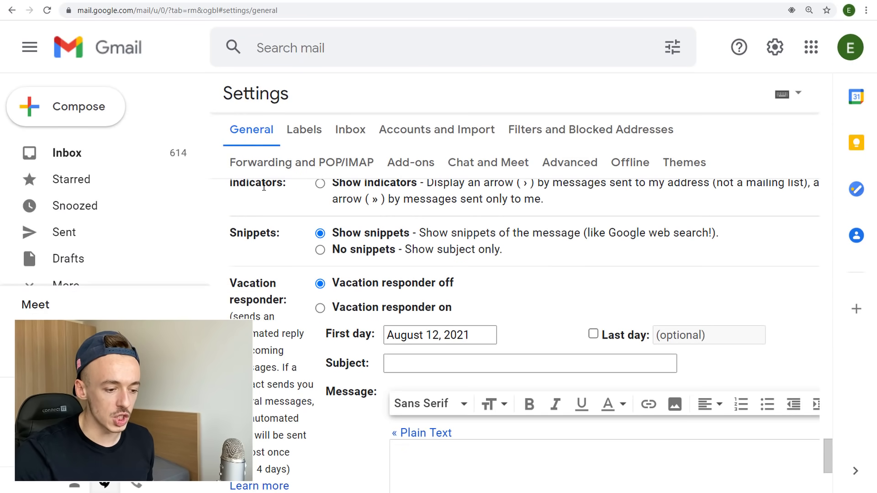
scroll(679, 280, down, 1)
scroll(679, 279, down, 1)
scroll(736, 304, down, 3)
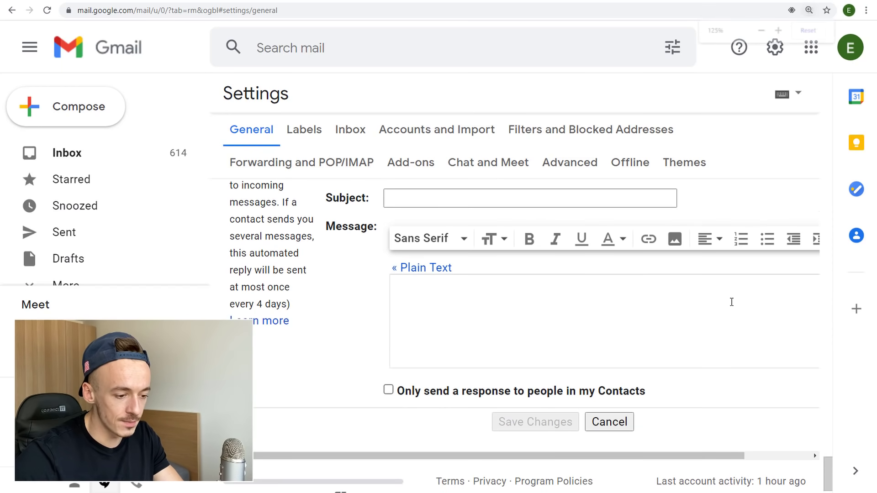
key(ctrl+minus)
key(ctrl+minus)
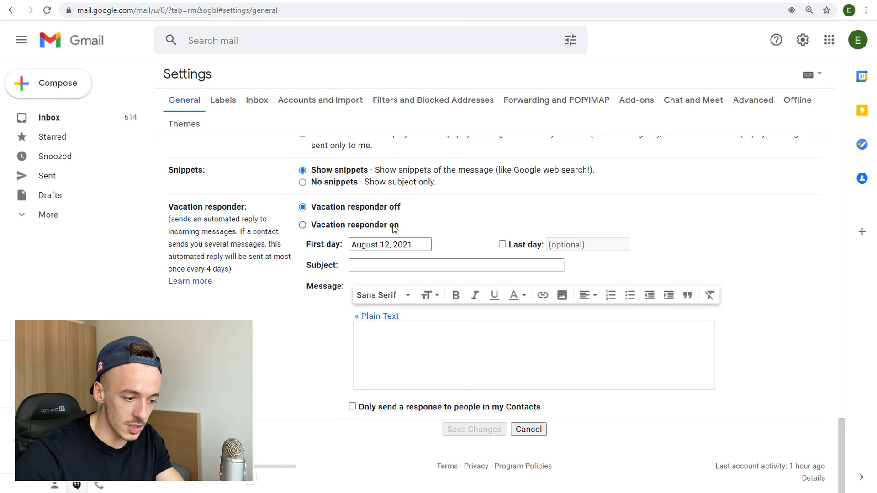
Step: Turn the vacation responder on from September 6, 2021 and move into its Subject field
click(302, 225)
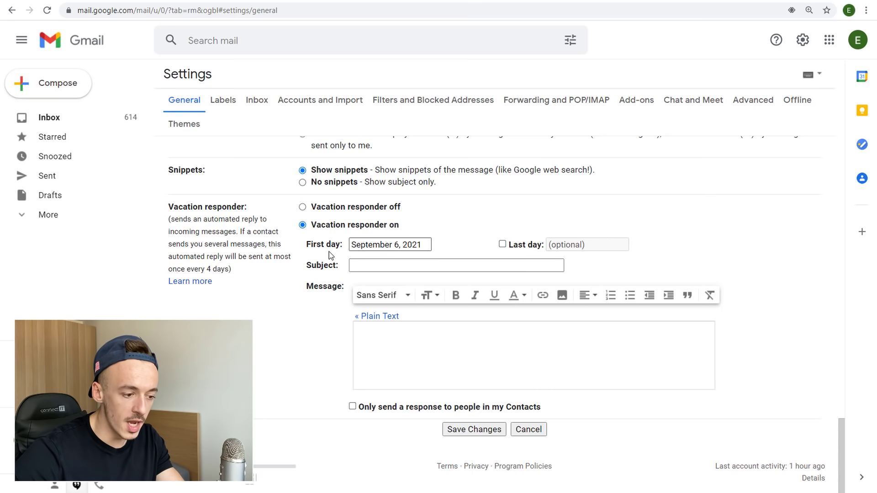
click(411, 267)
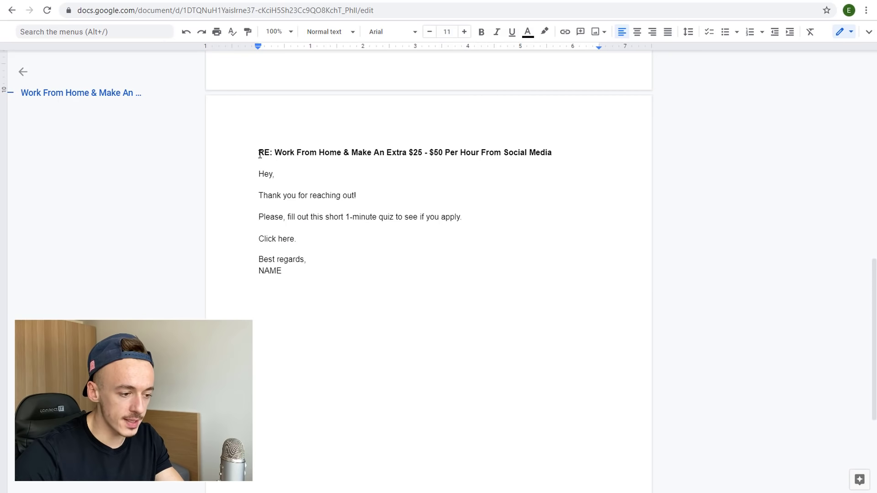
Step: Copy the template's 'RE: Work From Home…' title into the vacation responder subject
drag(259, 155, 544, 152)
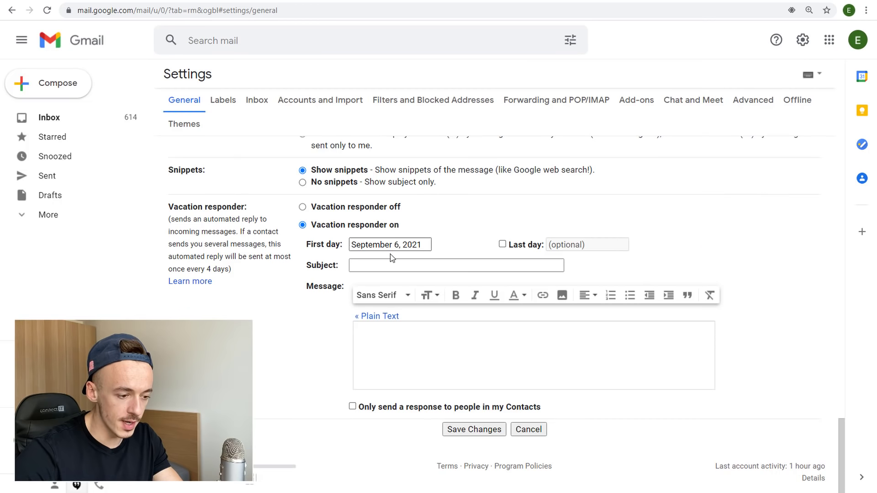
click(387, 265)
key(ctrl+v)
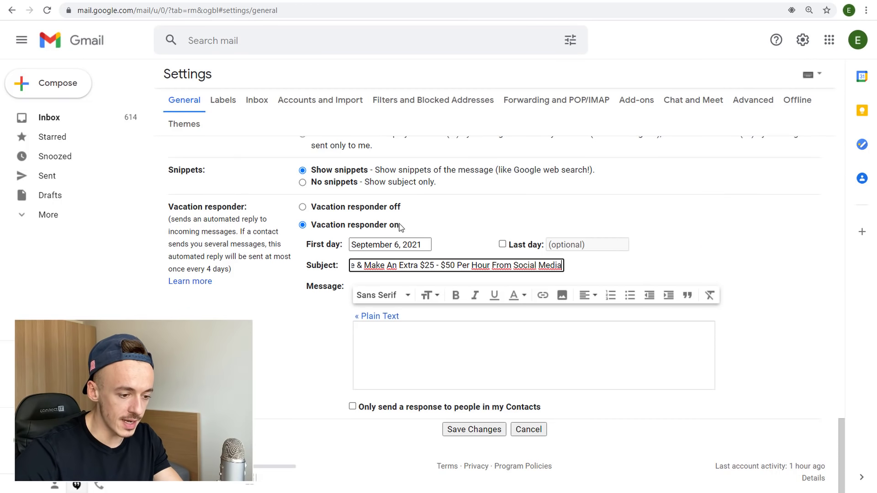
Step: Copy the template body, from 'Hey,' through NAME, into the vacation message
click(409, 2)
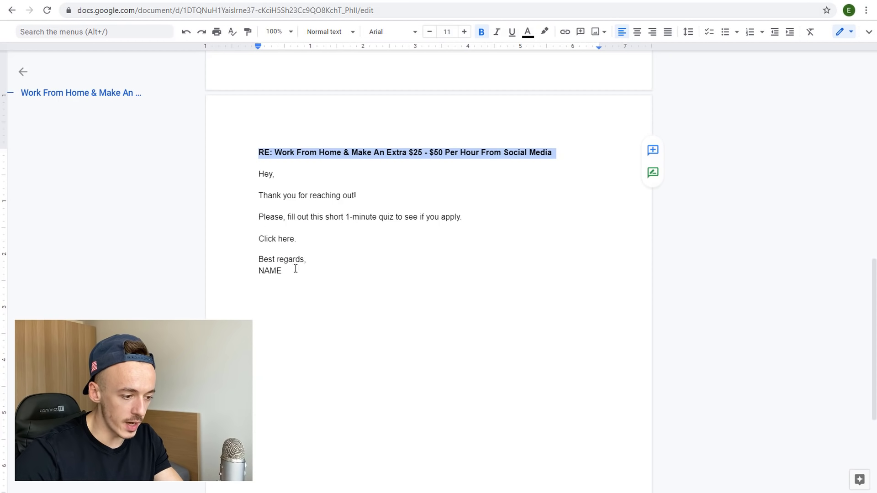
drag(295, 270, 258, 173)
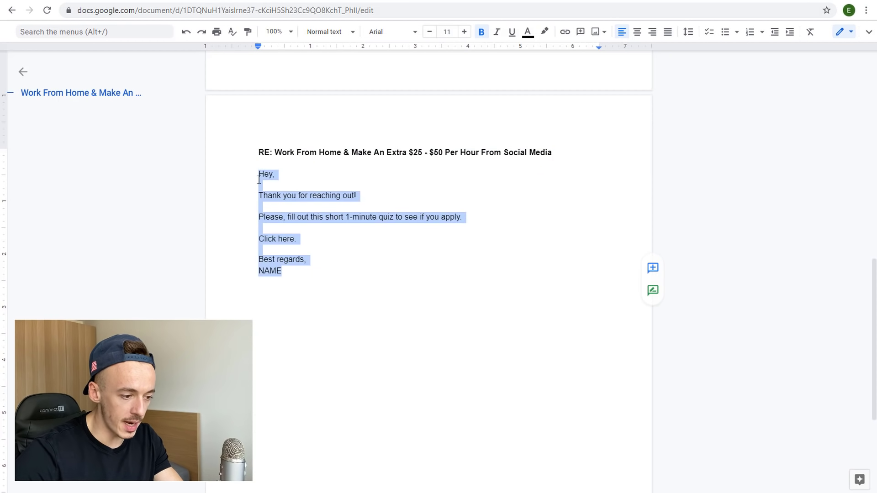
key(ctrl+c)
click(321, 1)
click(408, 326)
key(ctrl+v)
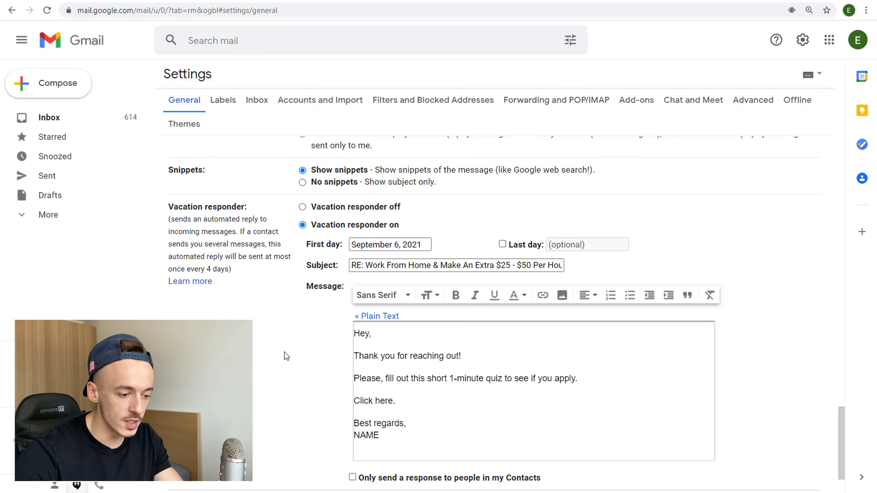
scroll(395, 317, down, 1)
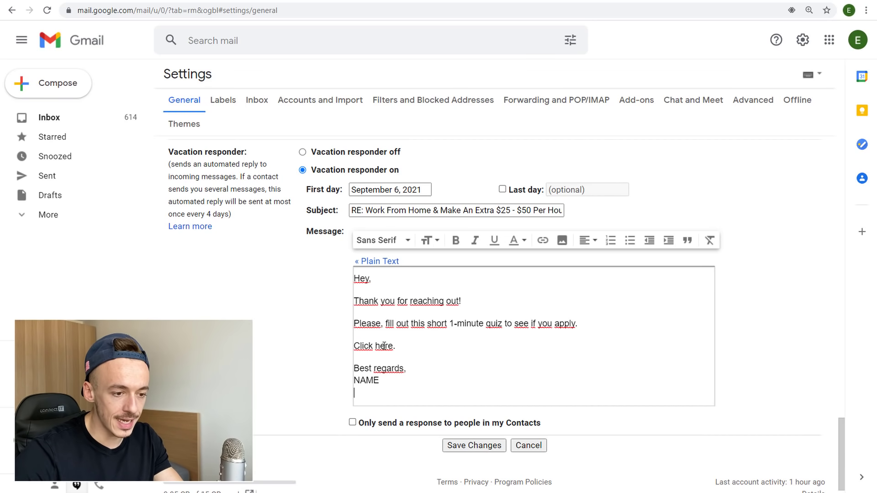
Step: Link 'Click here.' in the vacation message to the bit.ly/3h9eQCS short link from the notes
key(alt+Tab)
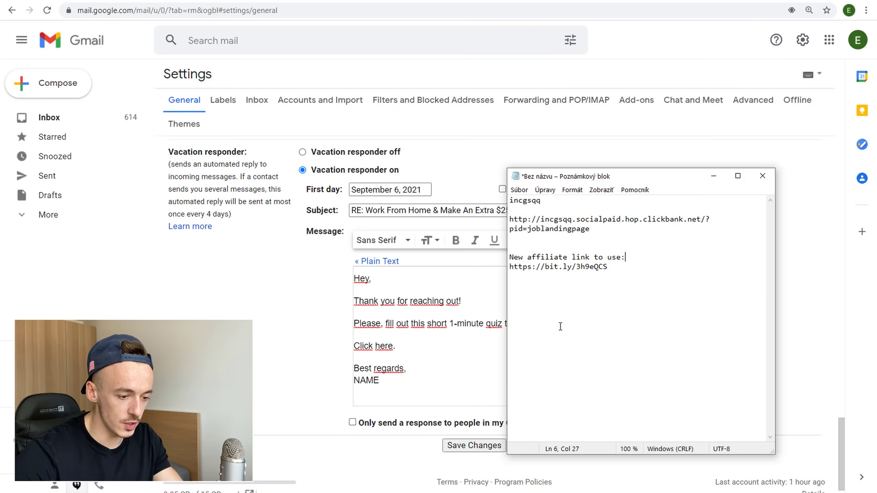
drag(616, 275, 509, 275)
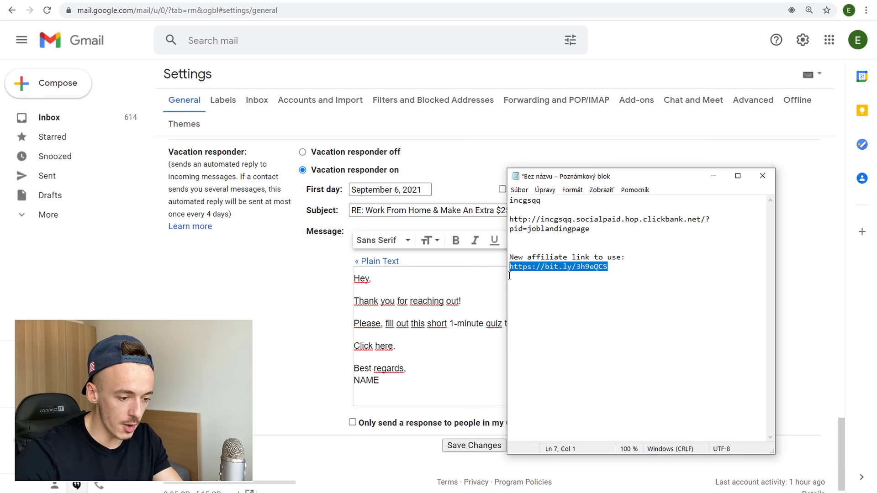
click(409, 350)
drag(409, 348, 362, 348)
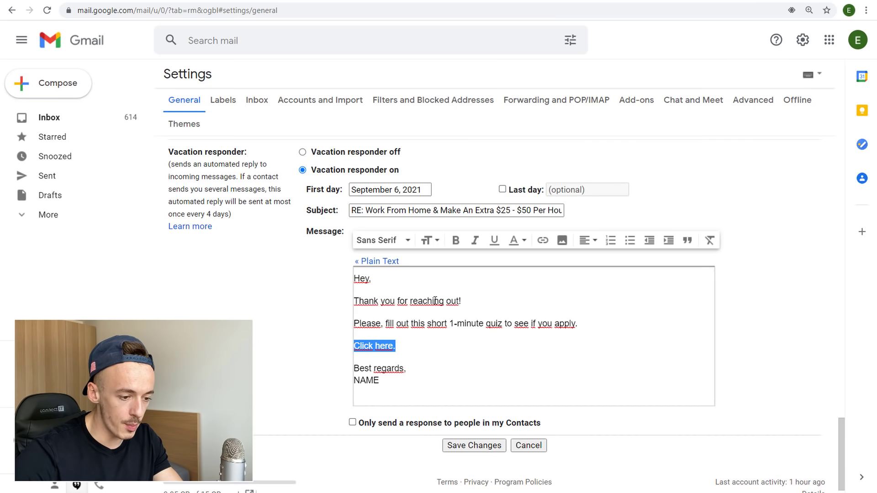
click(543, 241)
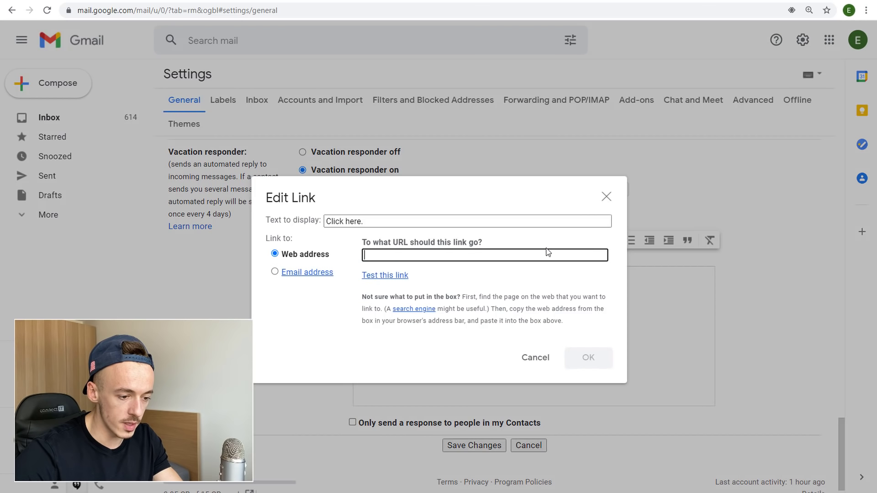
key(ctrl+v)
click(584, 358)
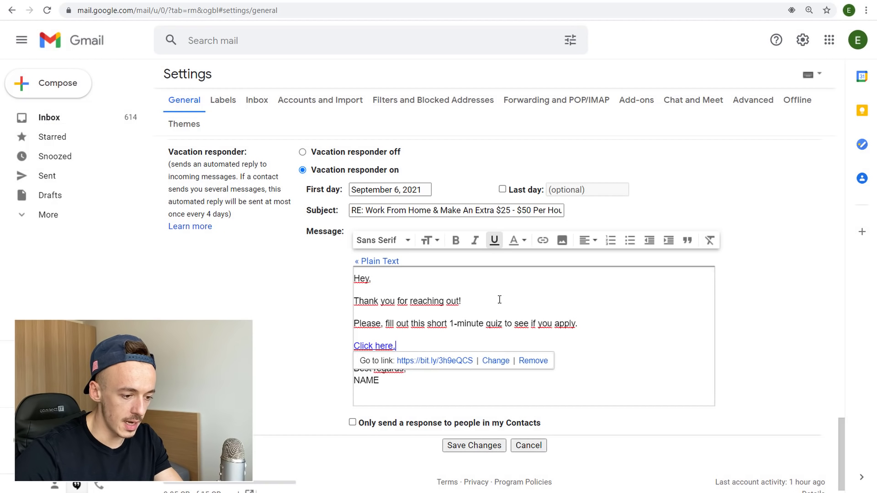
Step: Bold the 'Click here.' link, replace NAME with your name, and save the vacation responder
drag(405, 349, 351, 348)
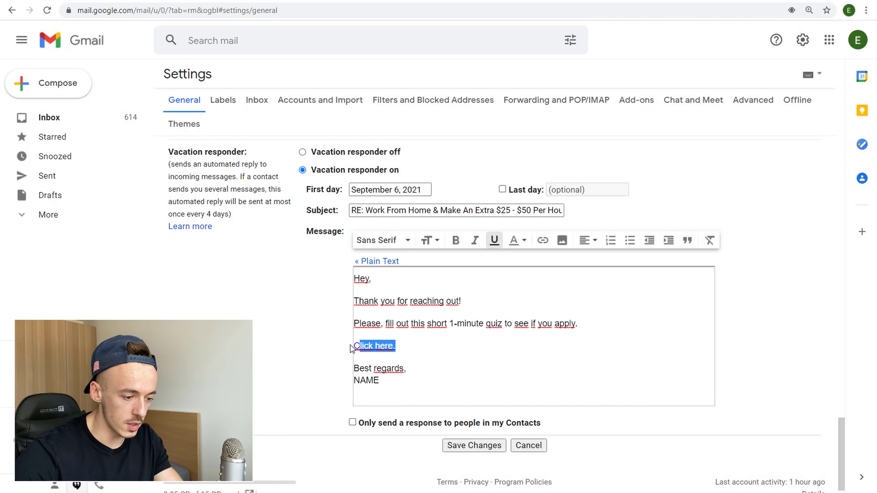
click(454, 240)
click(418, 335)
drag(389, 380, 344, 381)
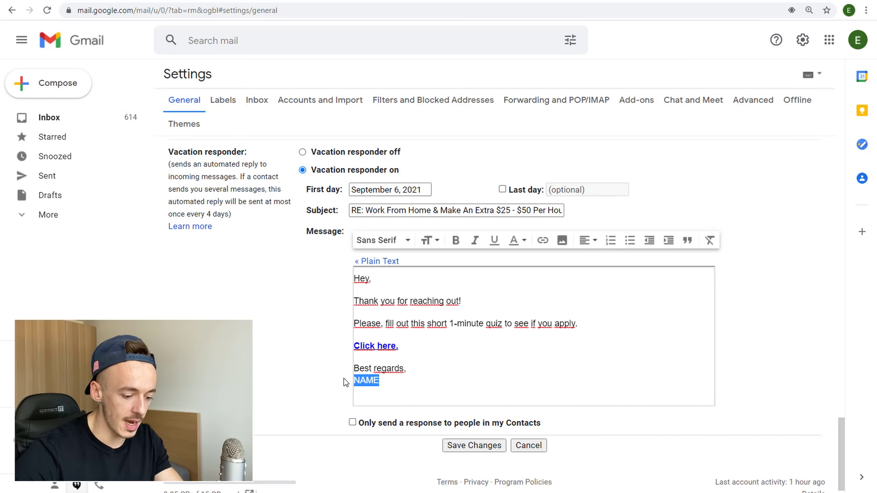
text(Erik Cagi)
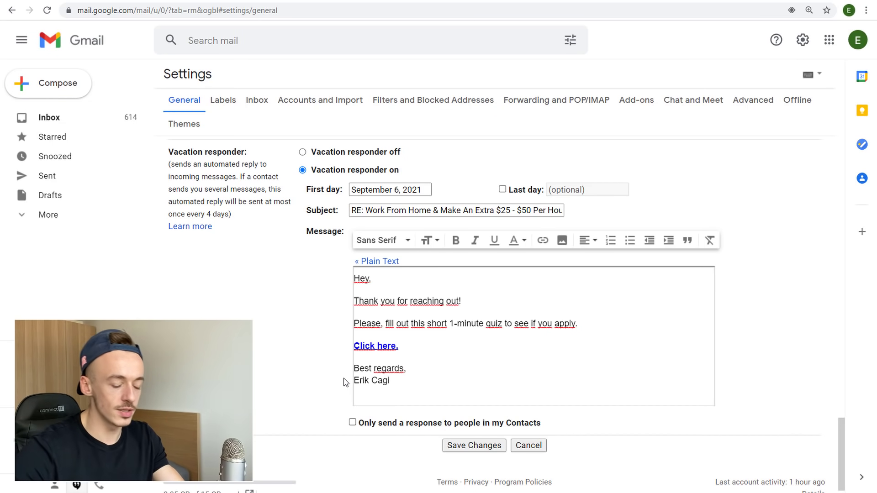
click(308, 363)
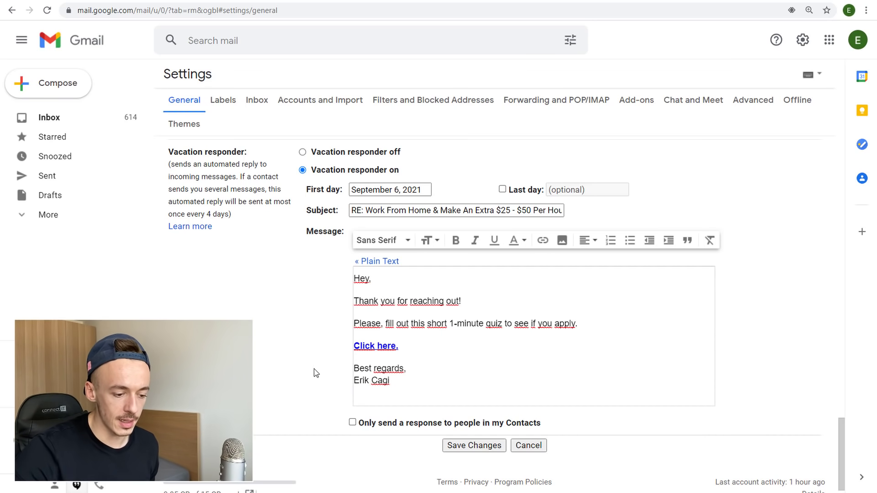
click(480, 449)
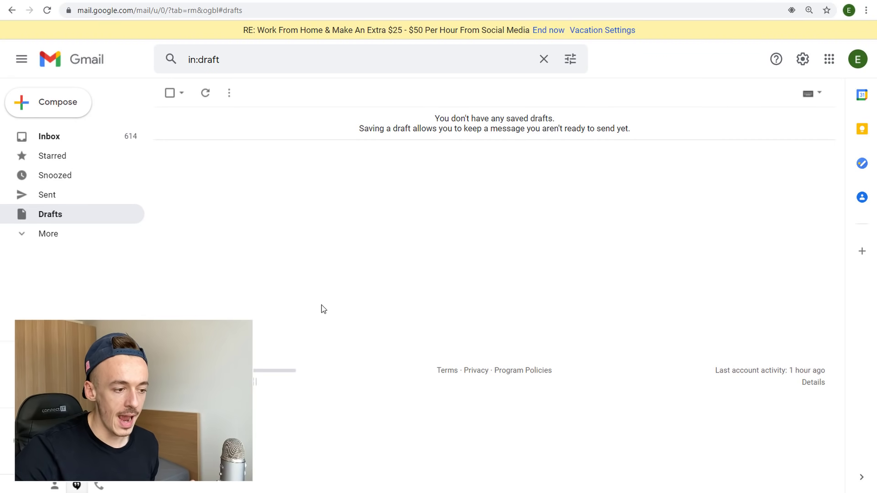
Step: Open Gmail's full settings and scroll through to review the saved 1-minute-quiz vacation auto-reply
click(802, 59)
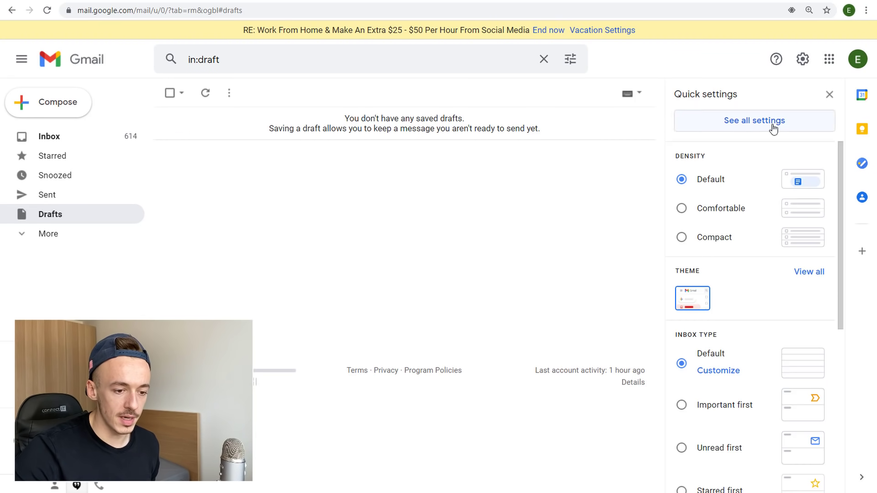
click(760, 125)
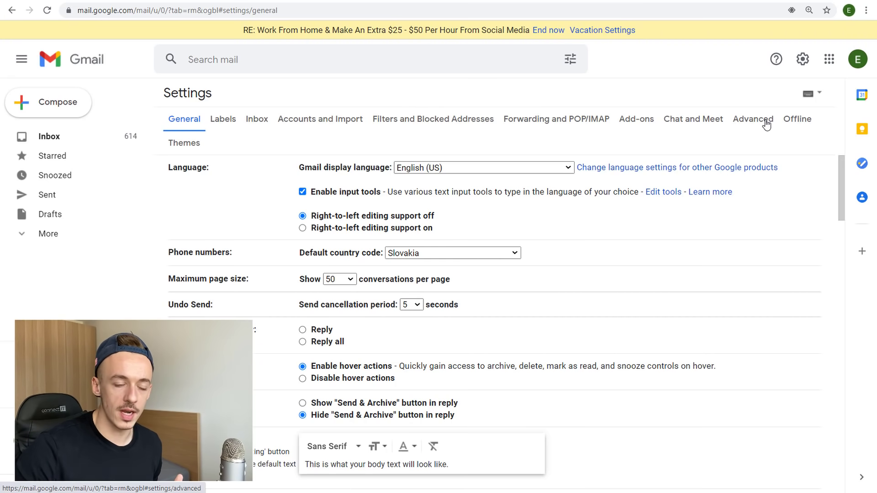
click(857, 59)
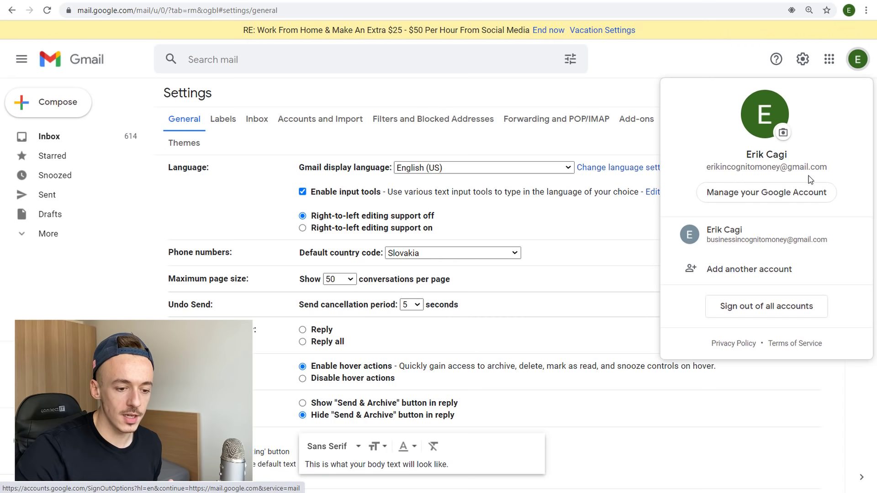
click(644, 219)
scroll(624, 295, down, 15)
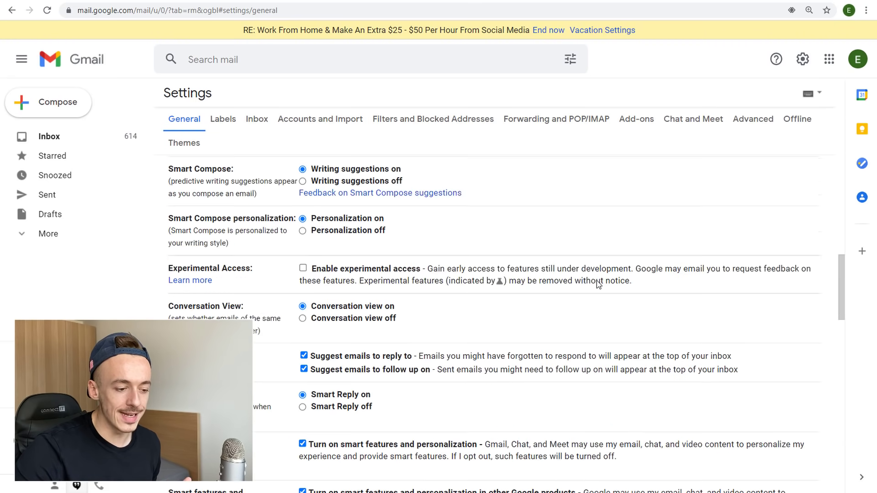
scroll(624, 294, down, 8)
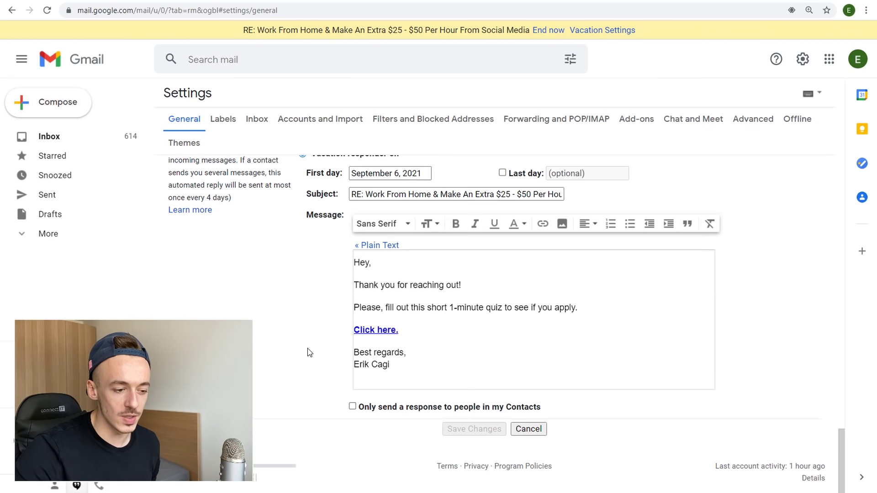
scroll(278, 365, up, 1)
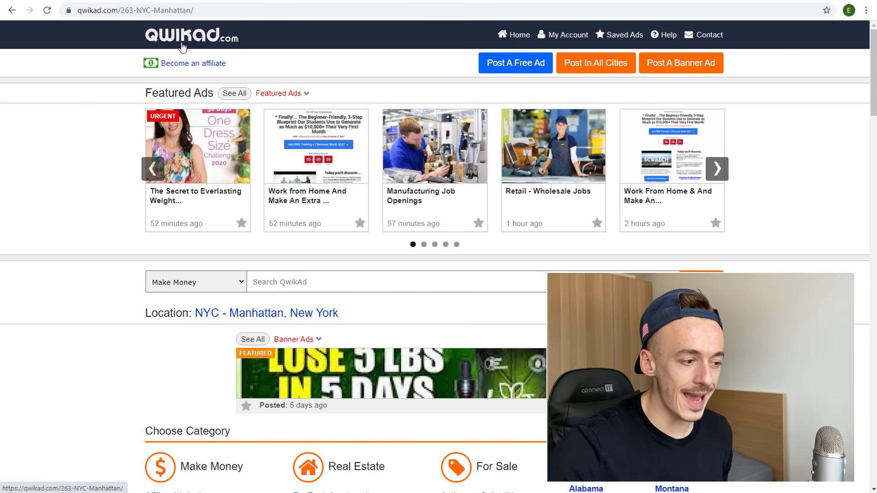
Step: Reload QwikAd's NYC - Manhattan listings using the QwikAd logo
click(182, 47)
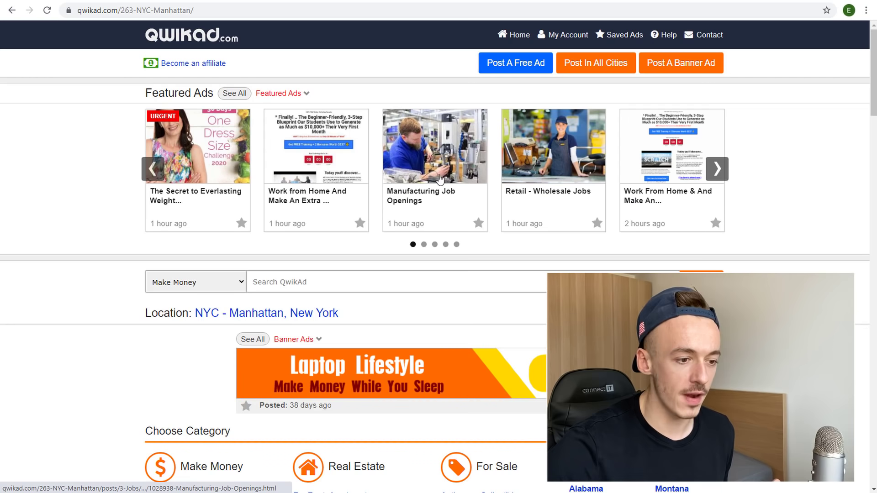
Step: Open the Work From Home ad and follow its bit.ly/earn-from-home-easy link to the free-training page
click(519, 0)
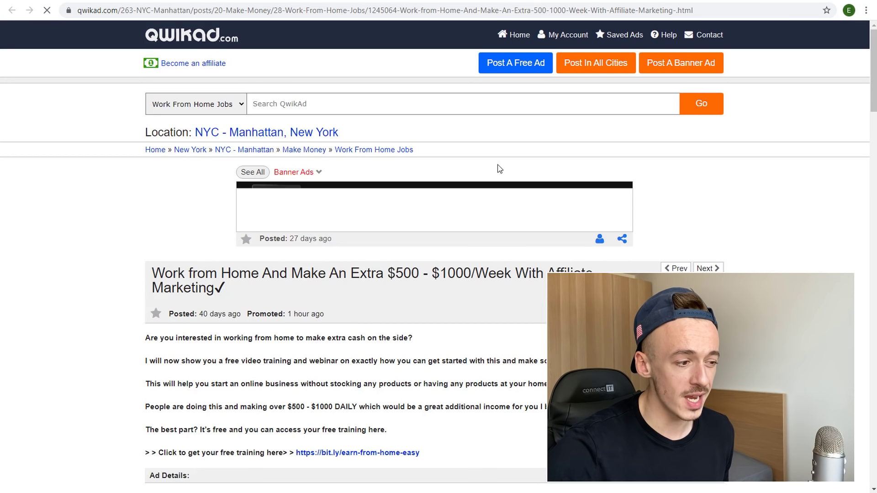
scroll(514, 298, down, 1)
scroll(514, 298, down, 8)
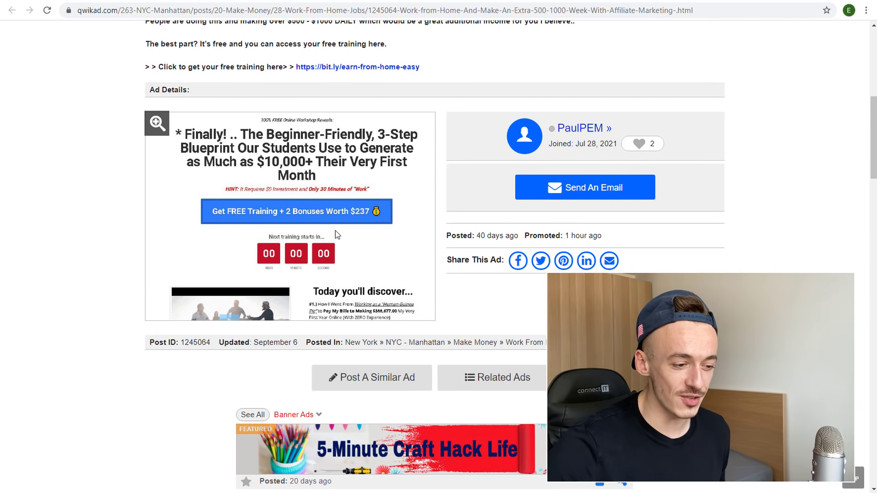
scroll(346, 254, up, 2)
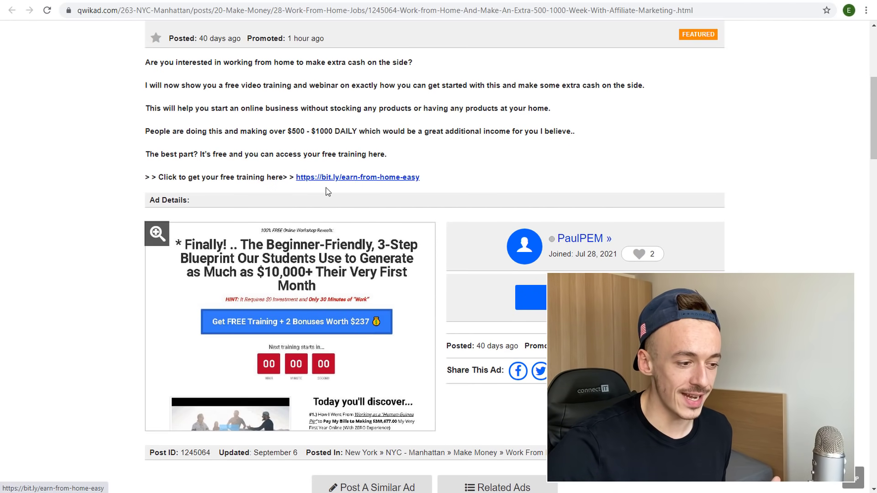
scroll(342, 228, up, 3)
scroll(366, 321, down, 3)
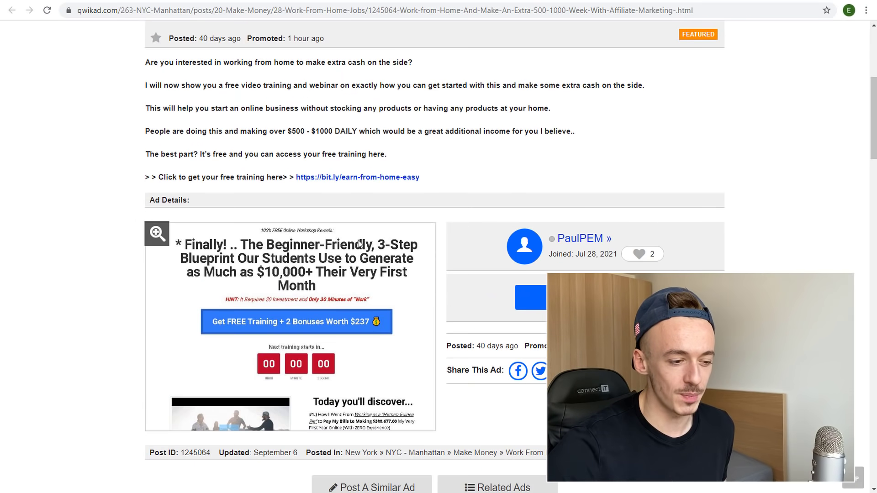
click(376, 175)
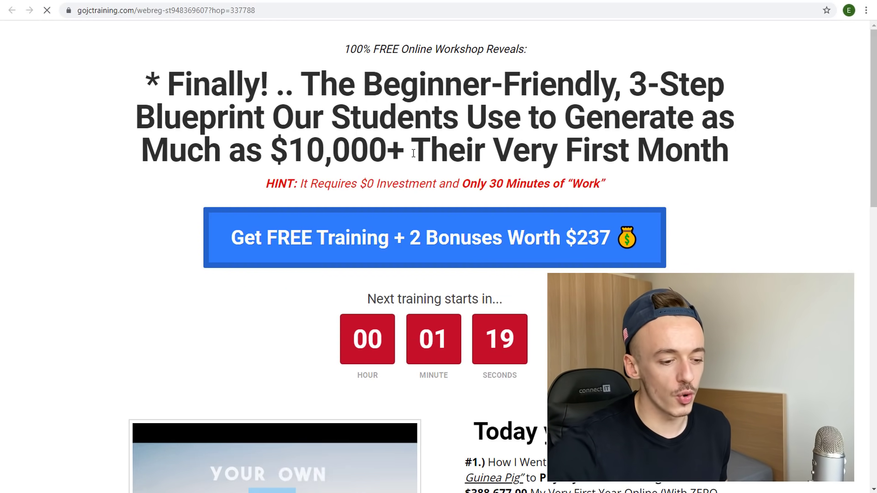
scroll(413, 153, down, 5)
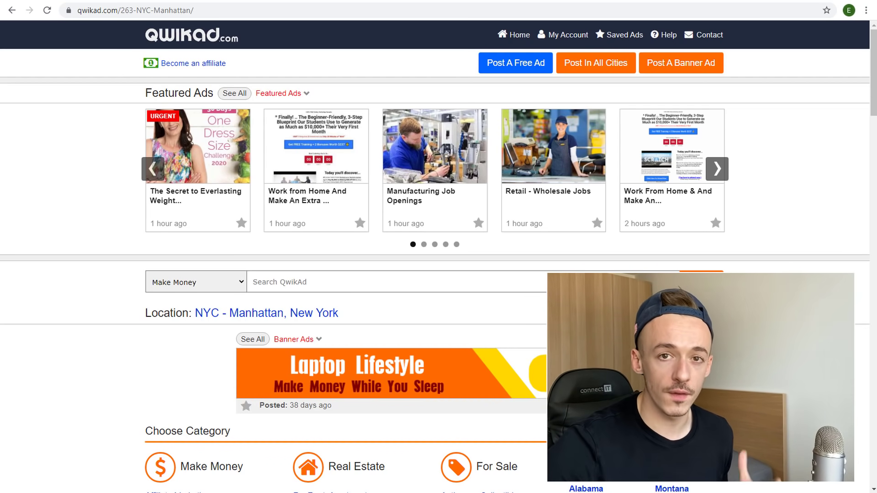
scroll(438, 256, down, 2)
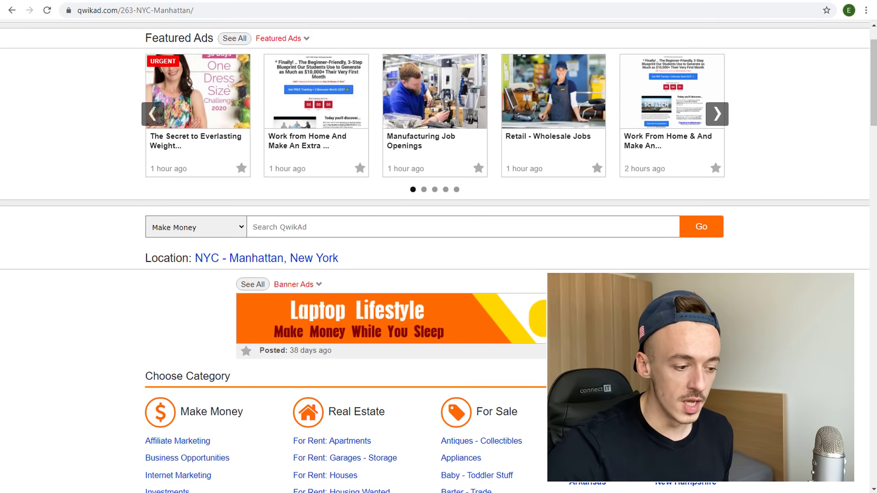
scroll(386, 290, down, 5)
scroll(369, 292, down, 2)
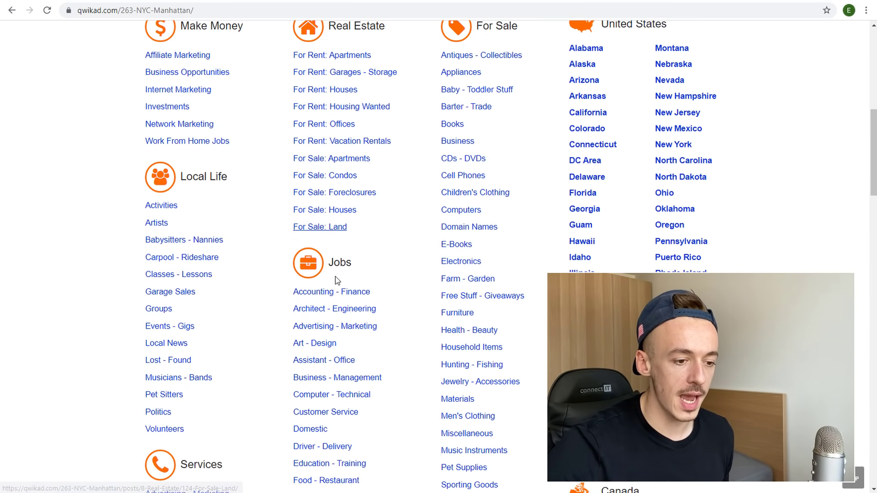
scroll(335, 276, up, 2)
scroll(689, 246, down, 4)
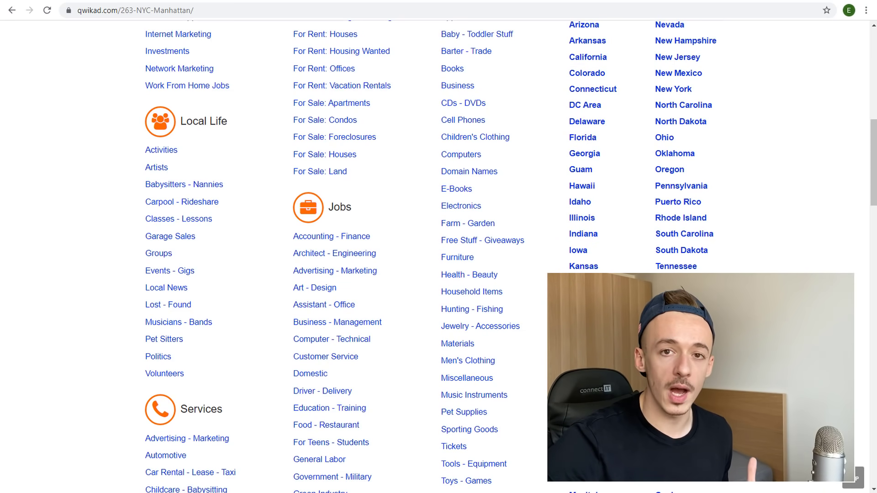
scroll(347, 255, up, 3)
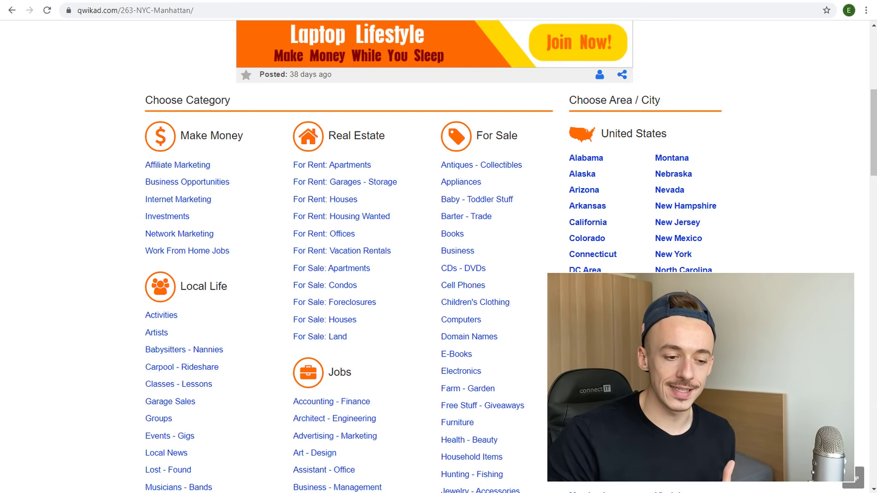
scroll(347, 255, down, 2)
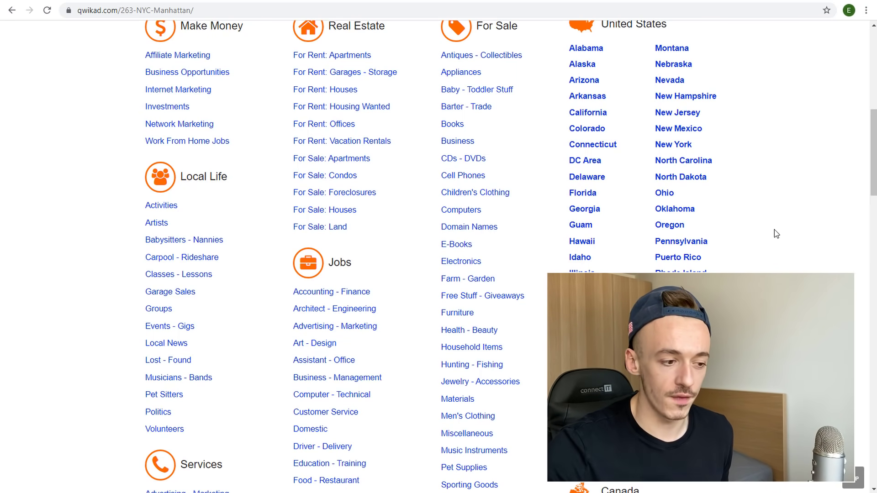
scroll(731, 228, up, 10)
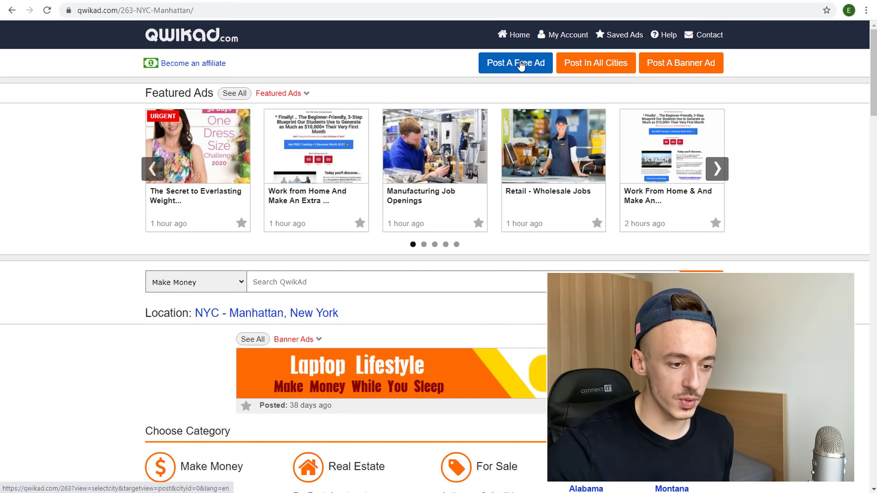
Step: Start a free QwikAd ad and expand United States to list its states
click(518, 64)
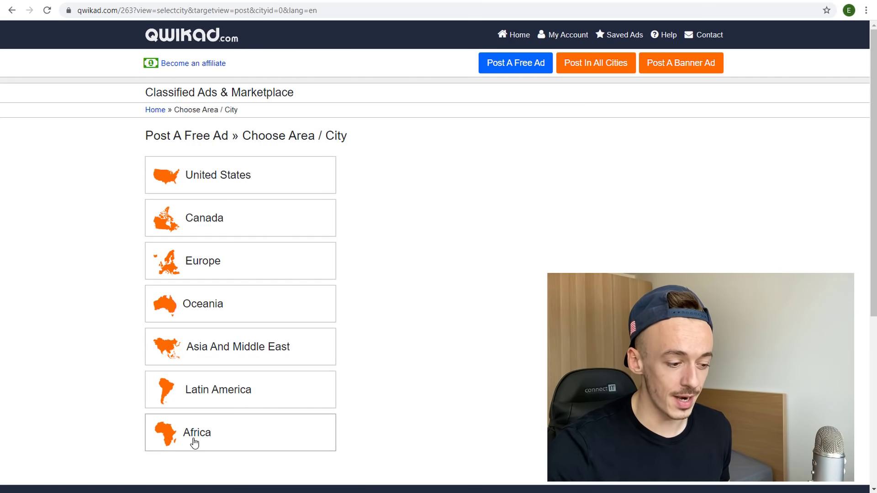
click(216, 180)
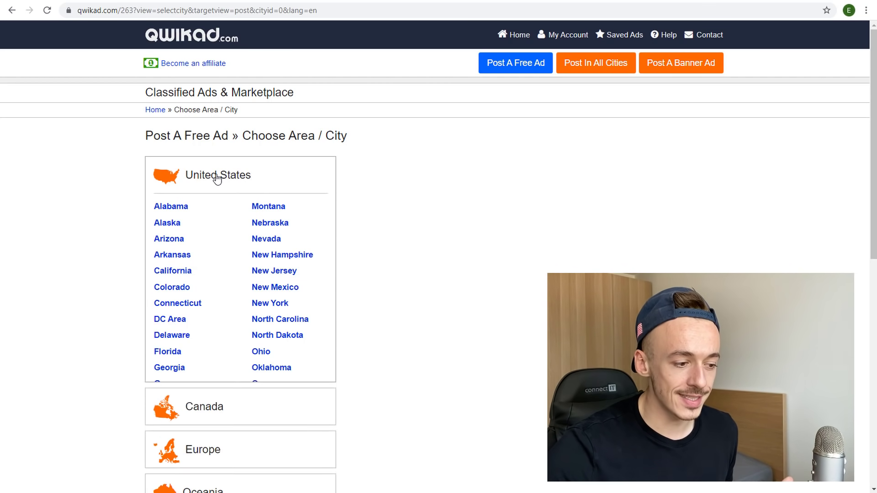
scroll(391, 208, down, 2)
scroll(274, 261, down, 1)
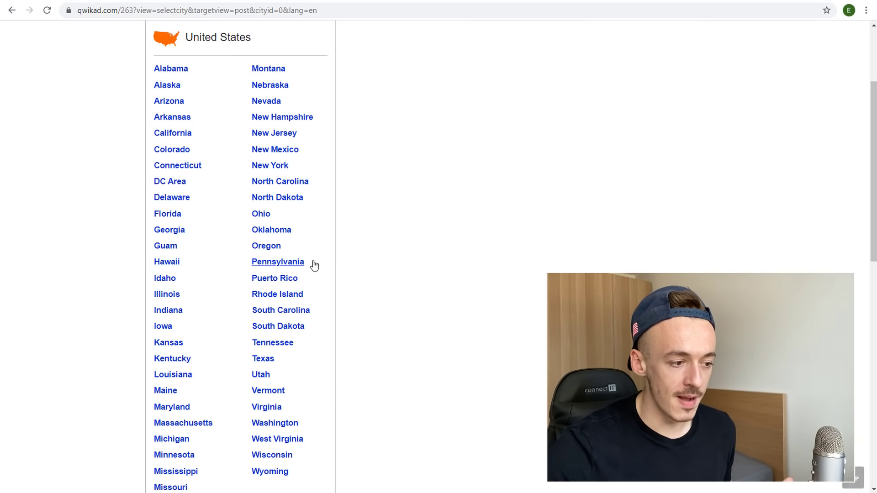
scroll(313, 265, up, 1)
scroll(377, 250, down, 1)
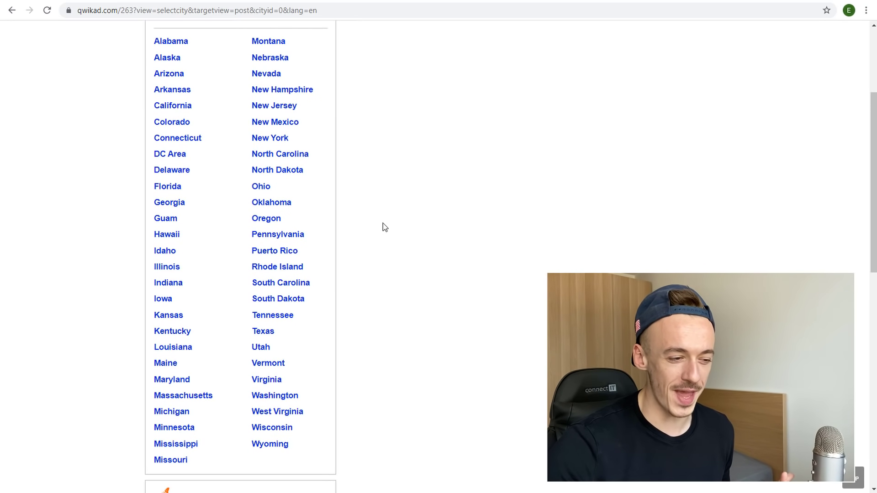
scroll(290, 273, up, 1)
scroll(320, 288, up, 1)
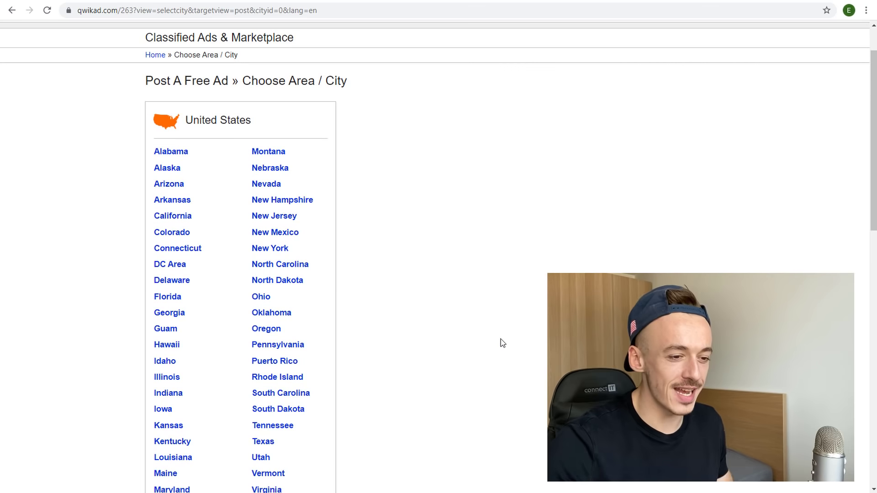
Step: Search Google for 'biggest state in united states' and check Wikipedia's states-by-area list
key(ctrl+t)
text(bigges)
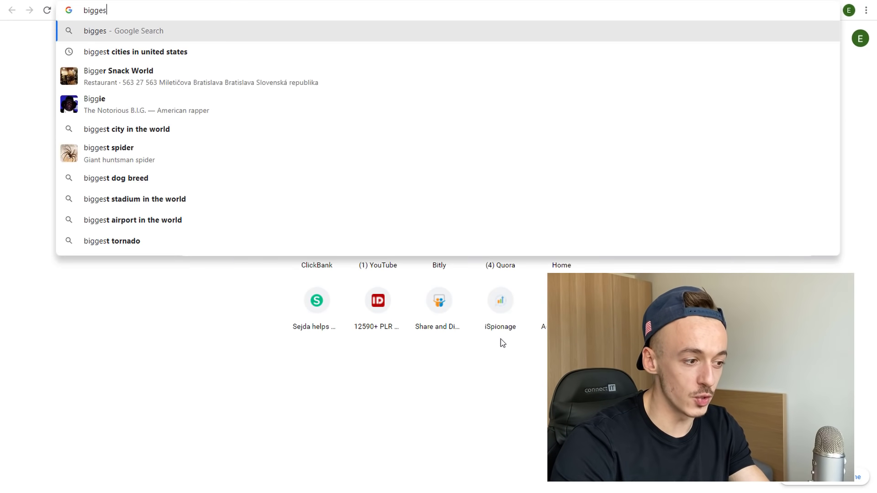
text(t state in unite)
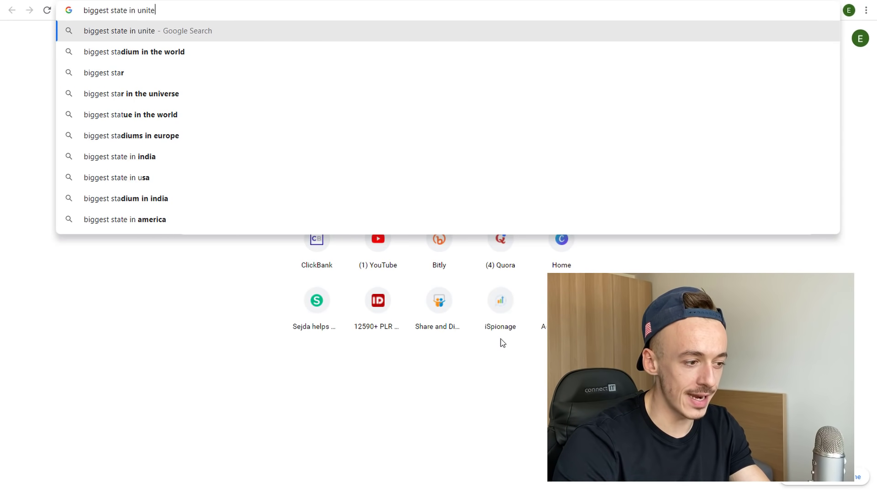
text(d states)
key(Return)
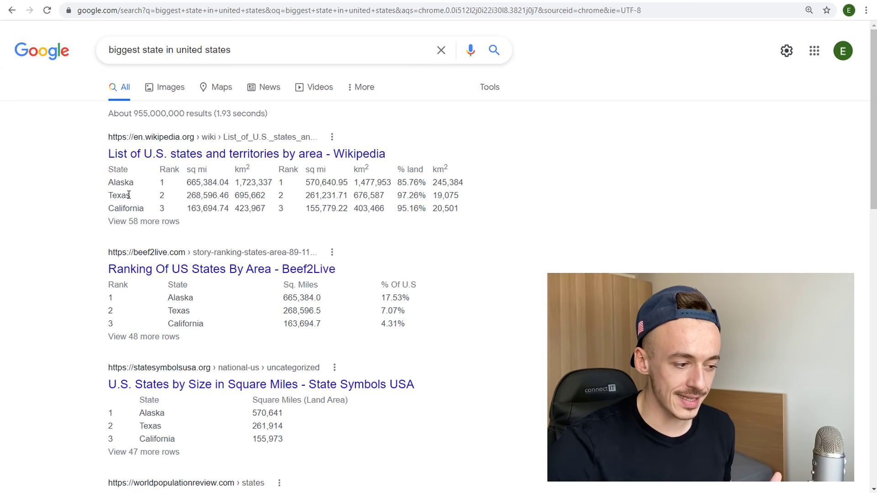
middle_click(152, 156)
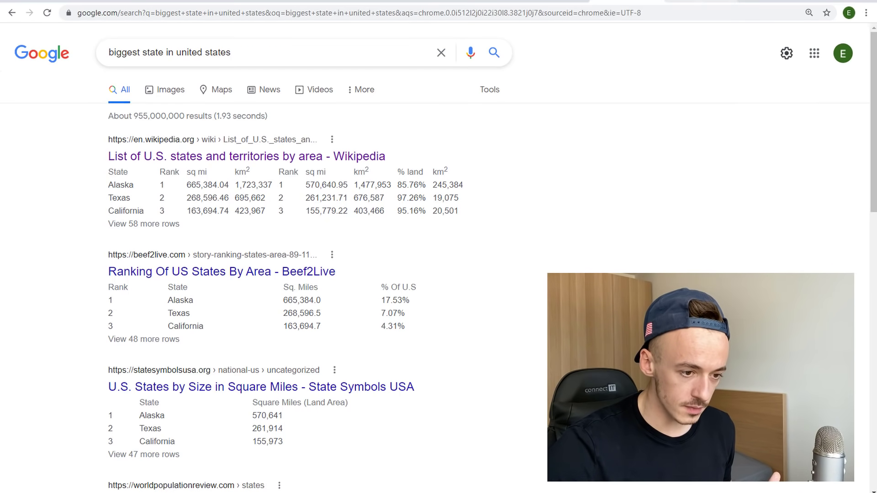
key(ctrl+Tab)
scroll(319, 274, down, 1)
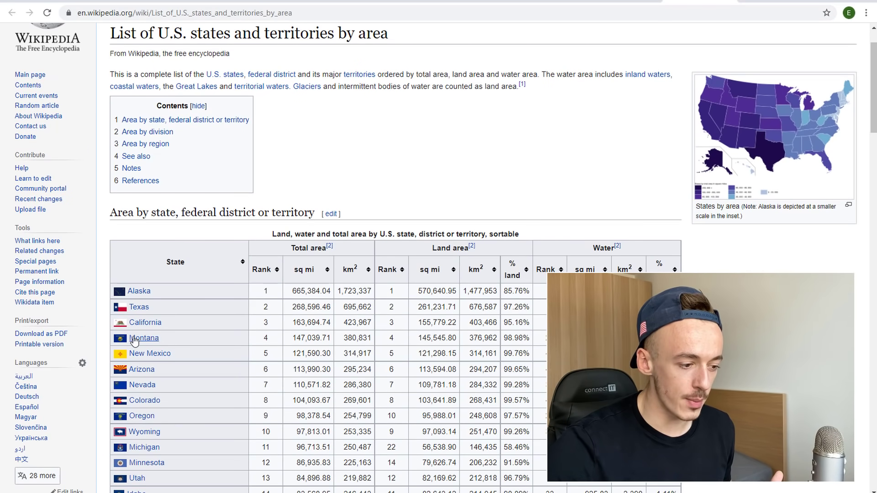
scroll(227, 300, down, 1)
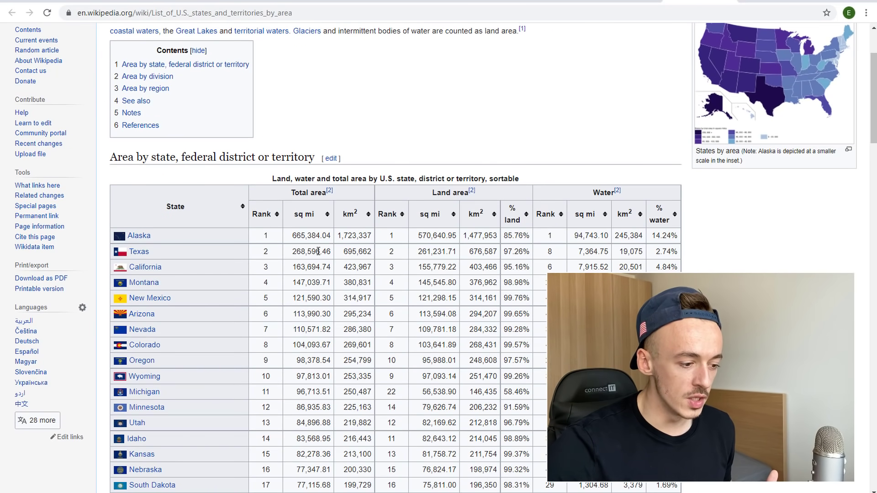
scroll(318, 251, down, 2)
scroll(317, 211, down, 3)
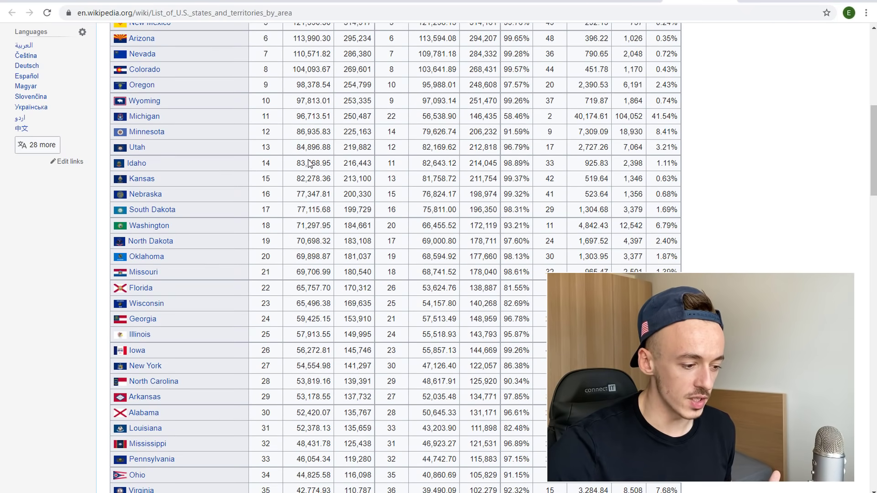
scroll(497, 196, up, 5)
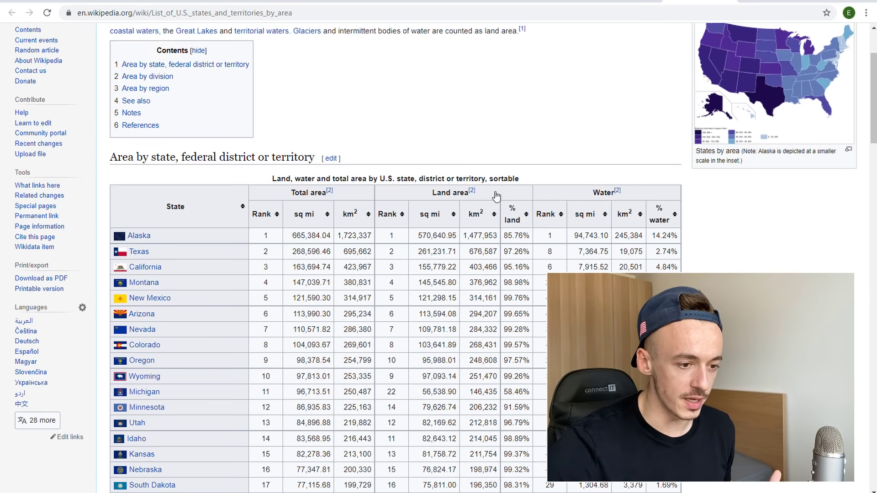
scroll(459, 66, up, 2)
Step: Back on QwikAd, expand Texas in the state list to show Abilene through Wichita Falls
click(404, 4)
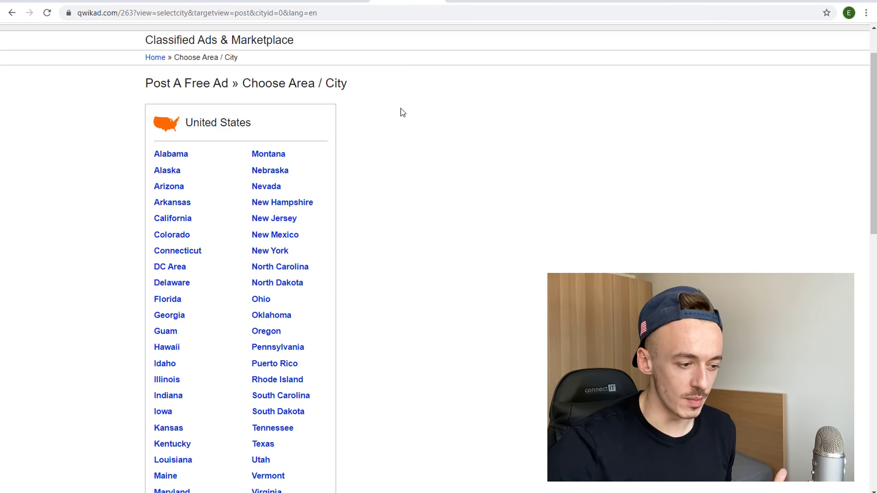
scroll(347, 250, down, 2)
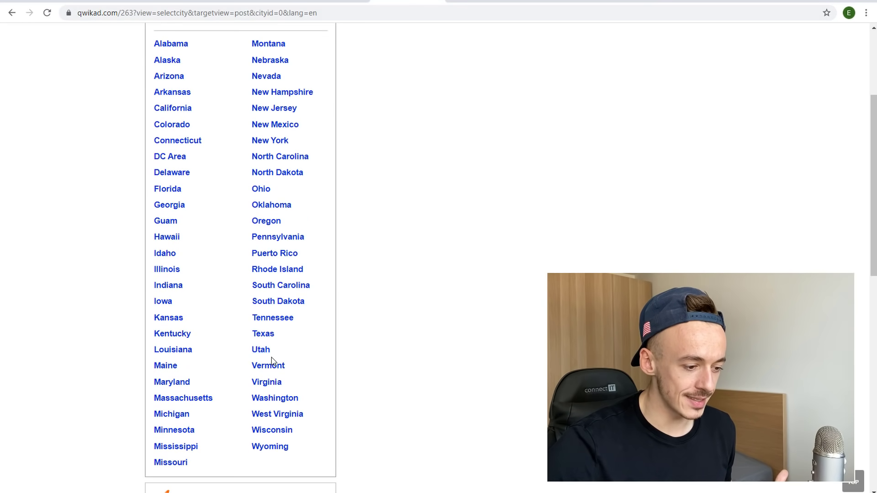
click(260, 338)
scroll(313, 303, down, 6)
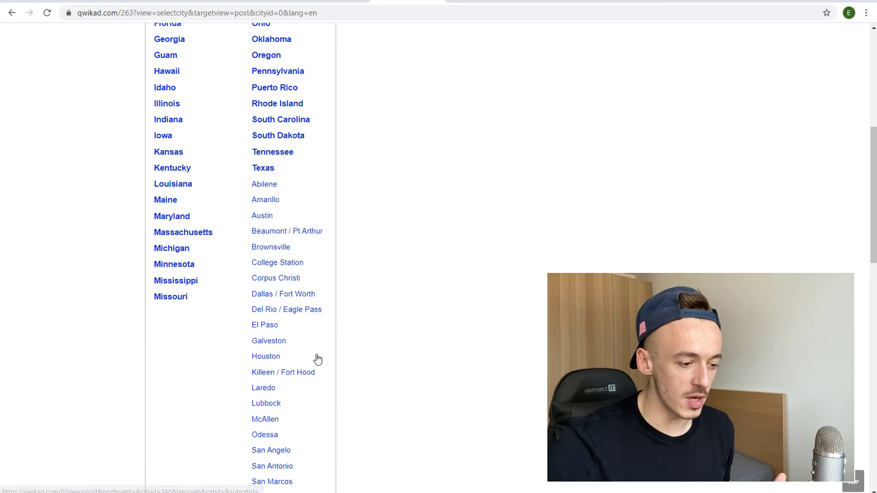
scroll(323, 303, down, 2)
scroll(299, 345, up, 1)
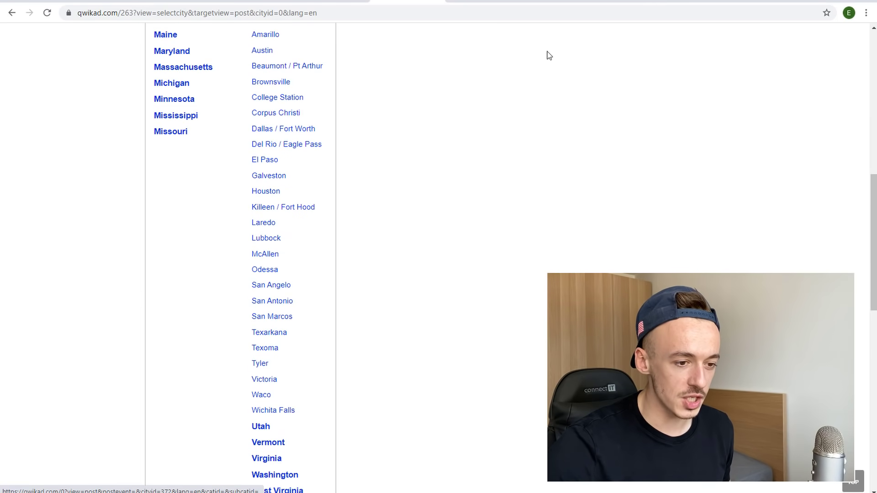
Step: Search Google for 'biggest city in texas', which lists Houston first at 2,310,432
click(686, 2)
triple_click(287, 53)
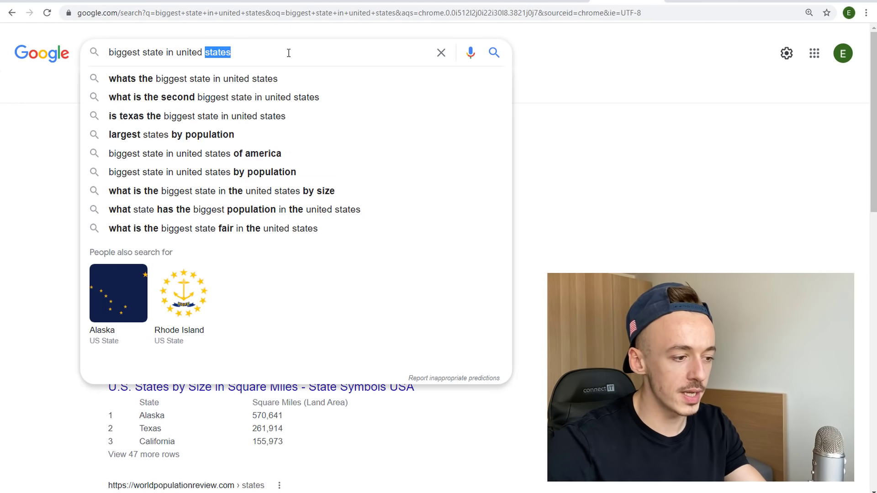
text(biggest city in)
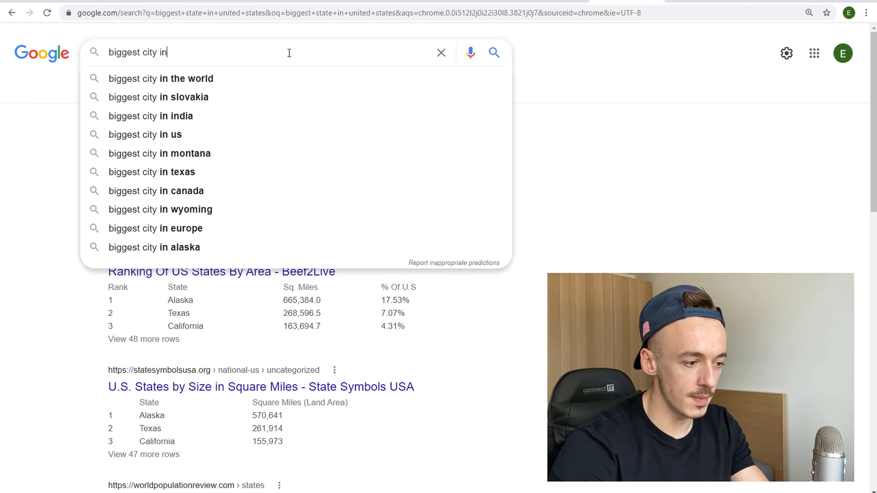
text( texas)
key(Return)
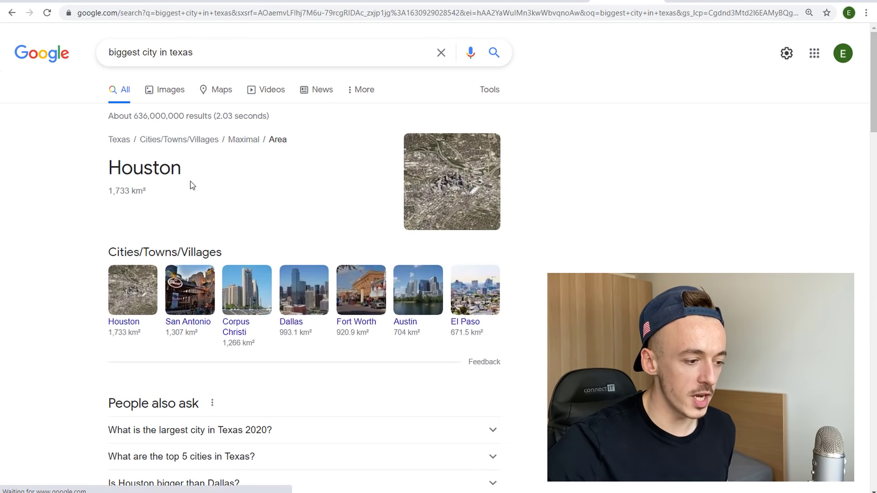
scroll(200, 186, down, 7)
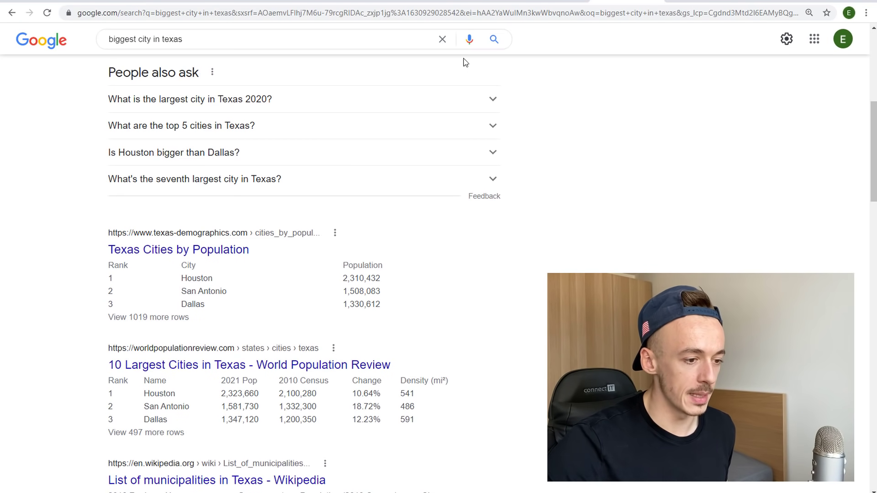
click(424, 2)
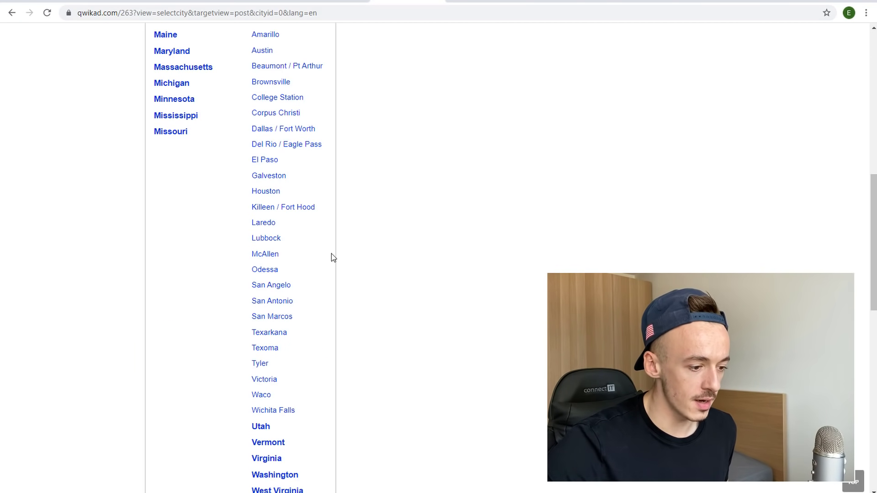
scroll(323, 365, up, 1)
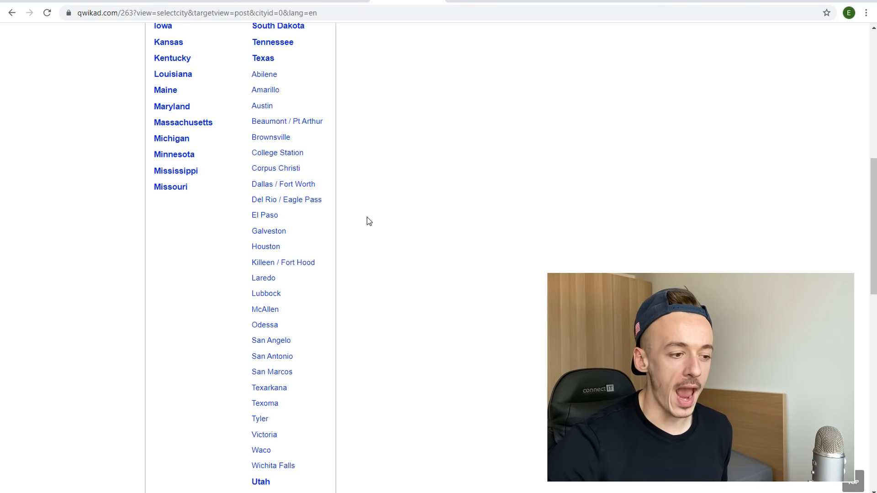
click(633, 7)
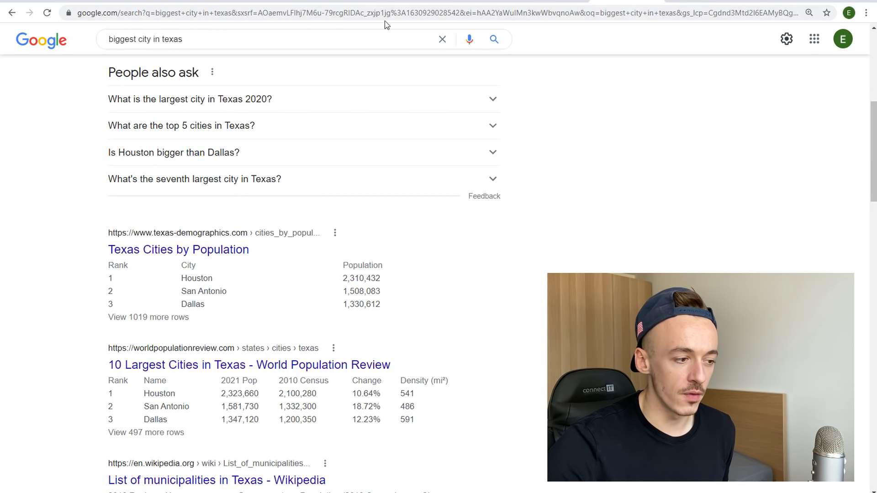
Step: From the biggest-state results, scroll Wikipedia's list of U.S. states by area, then return
click(18, 18)
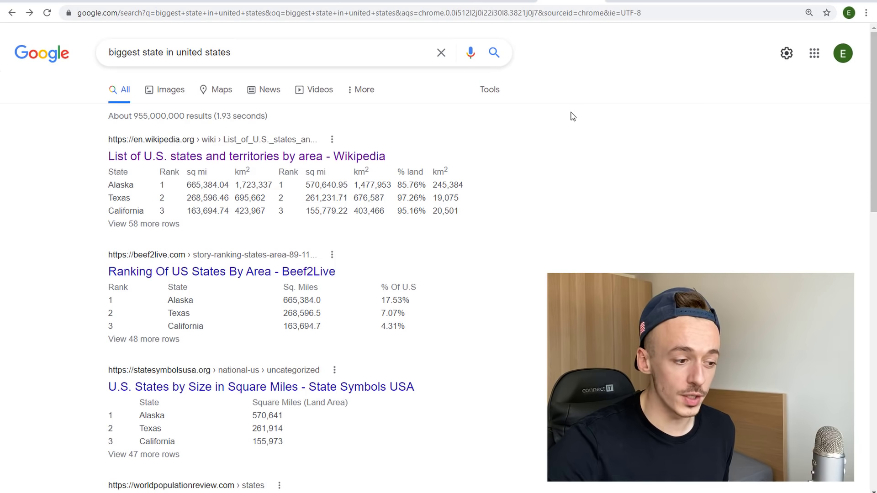
click(166, 158)
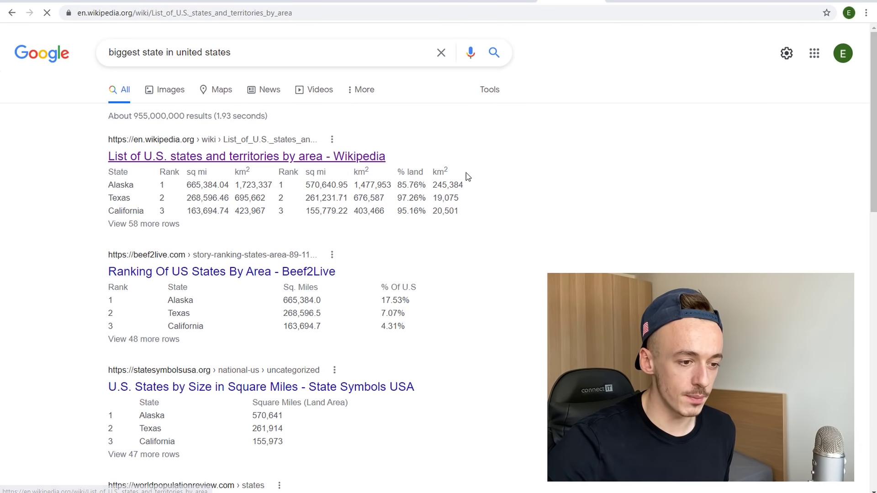
scroll(318, 323, down, 2)
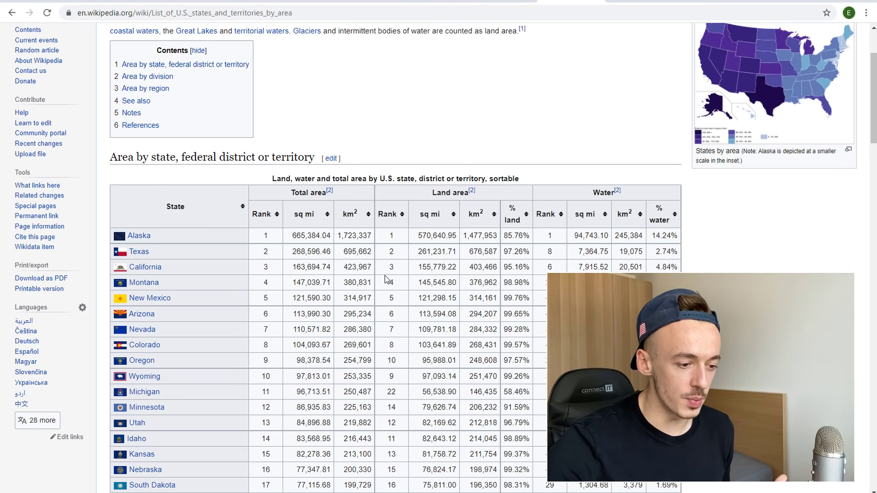
scroll(359, 280, down, 5)
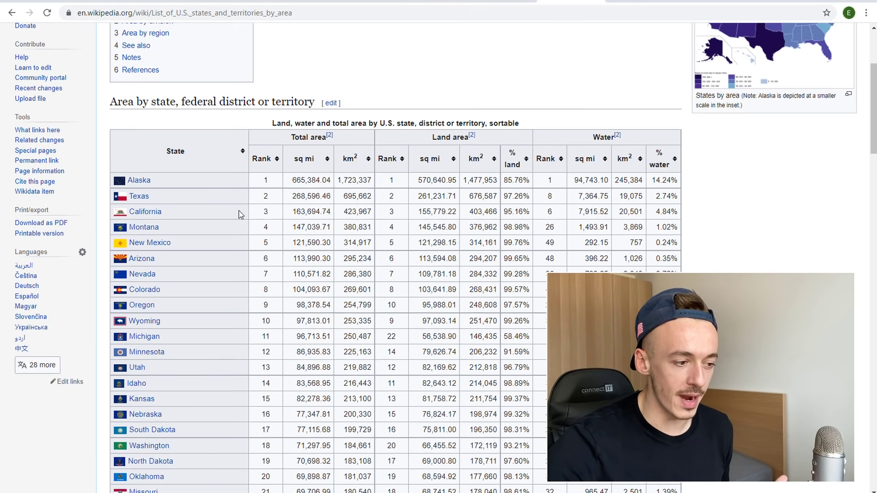
scroll(324, 187, down, 18)
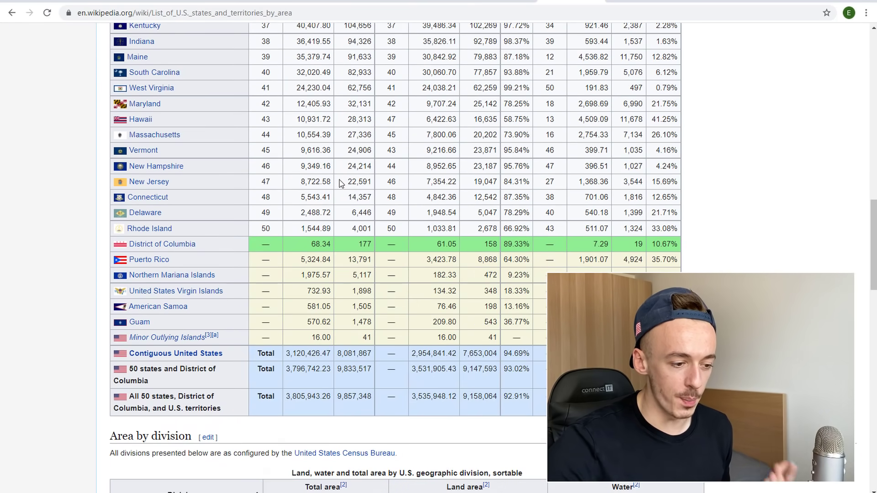
scroll(236, 209, down, 4)
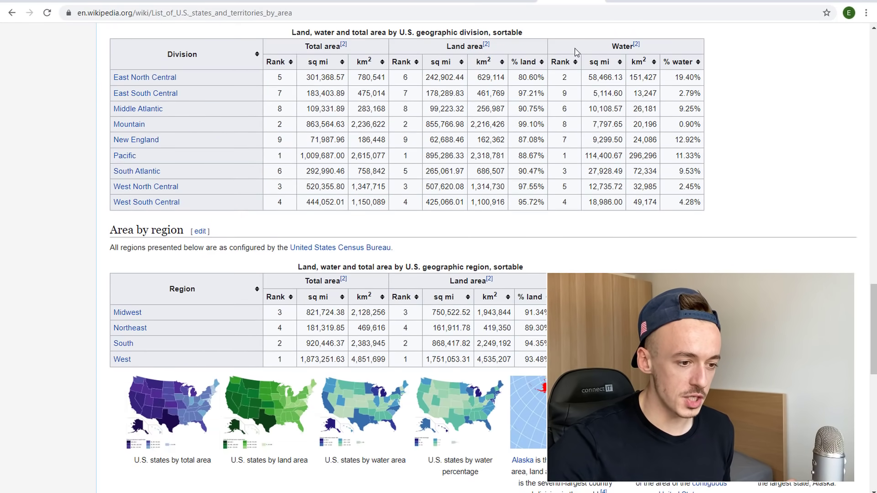
key(alt+Left)
Step: Search 'biggest state in united states by population' and view the US States Ranked by Population page
triple_click(283, 53)
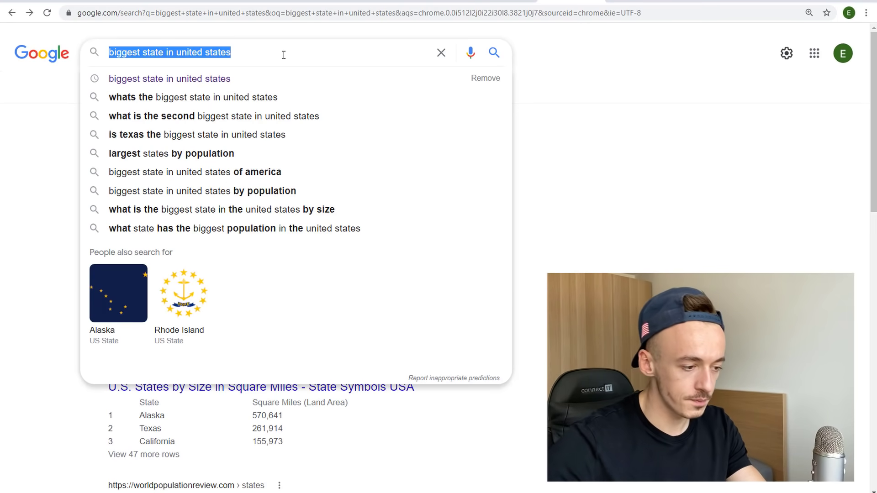
text(biggest state in )
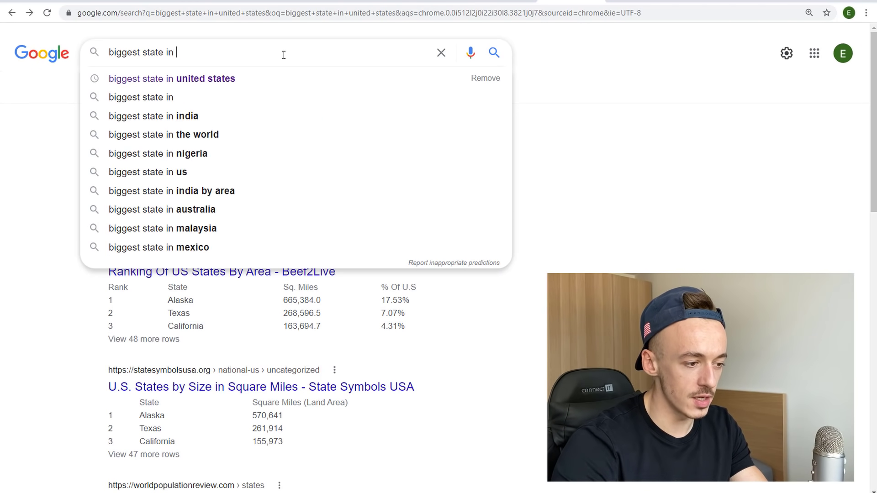
text(united states)
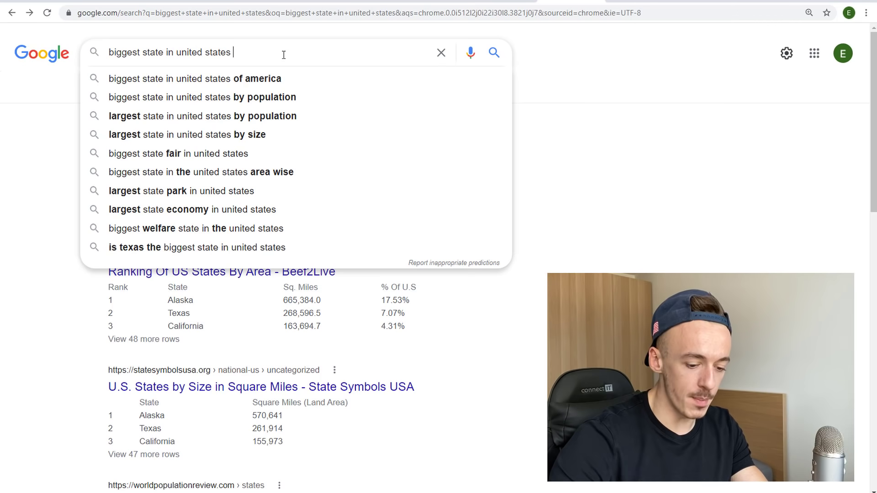
key(Down)
key(Down)
key(Return)
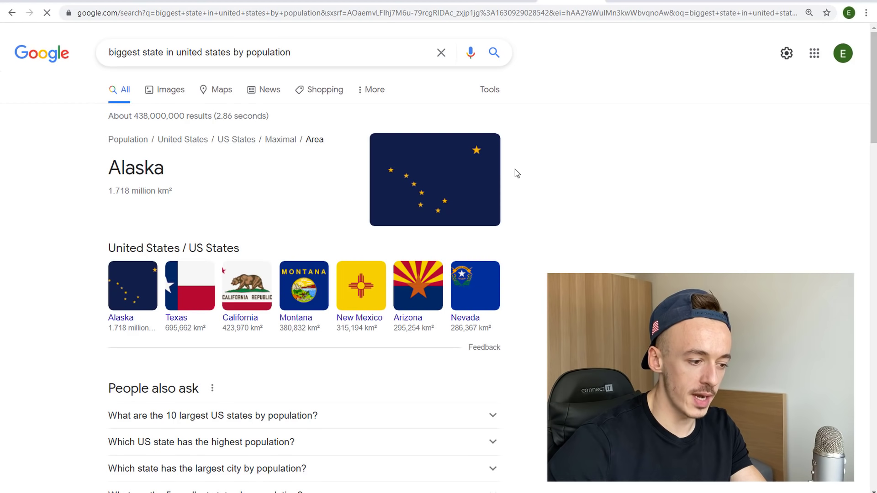
scroll(616, 208, down, 5)
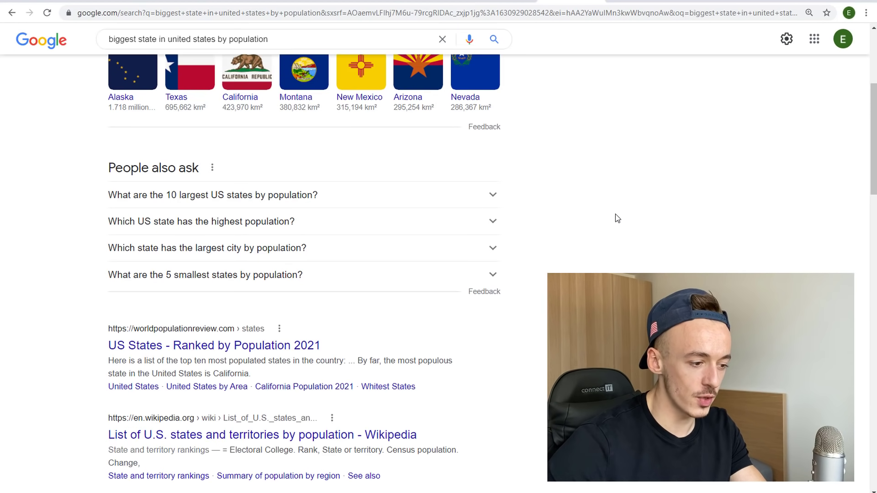
click(318, 345)
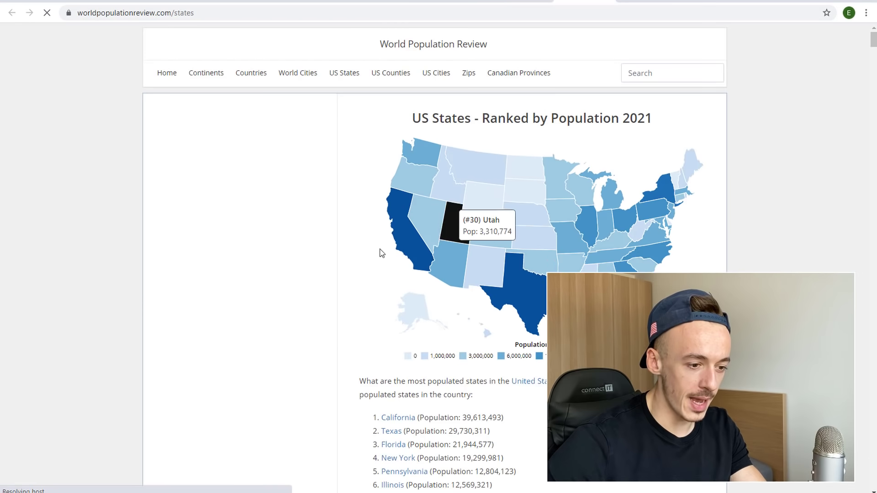
scroll(382, 253, down, 4)
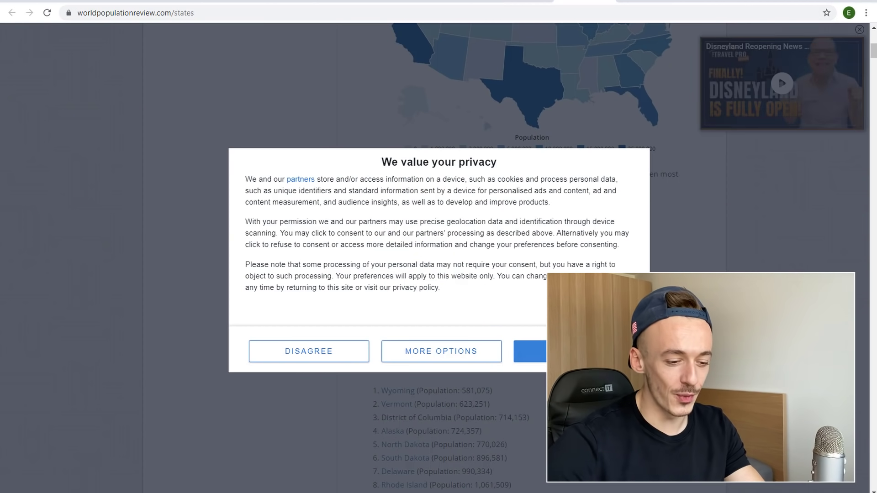
click(529, 351)
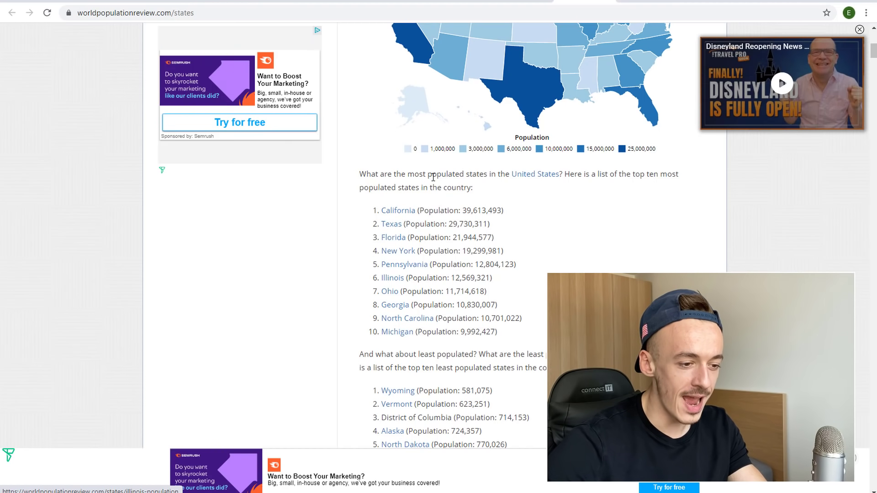
key(alt+Left)
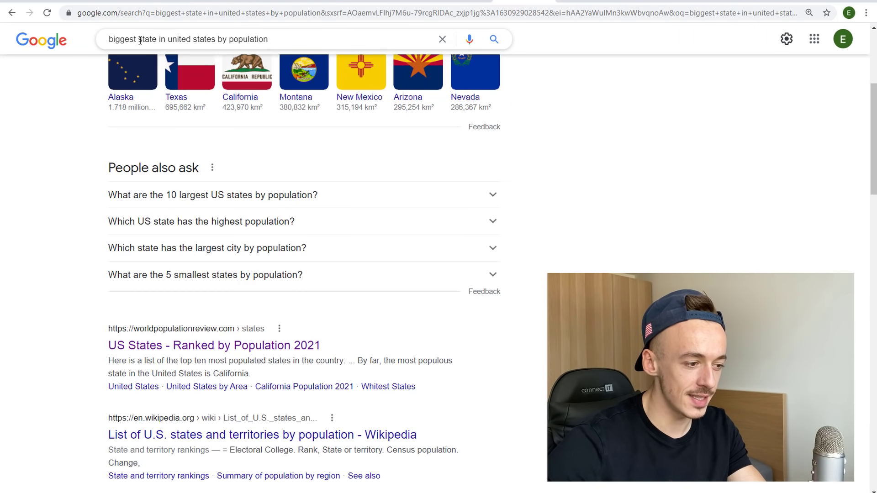
Step: Search 'biggest city in california by population', then return to QwikAd's city list
drag(140, 39, 343, 39)
text(city in )
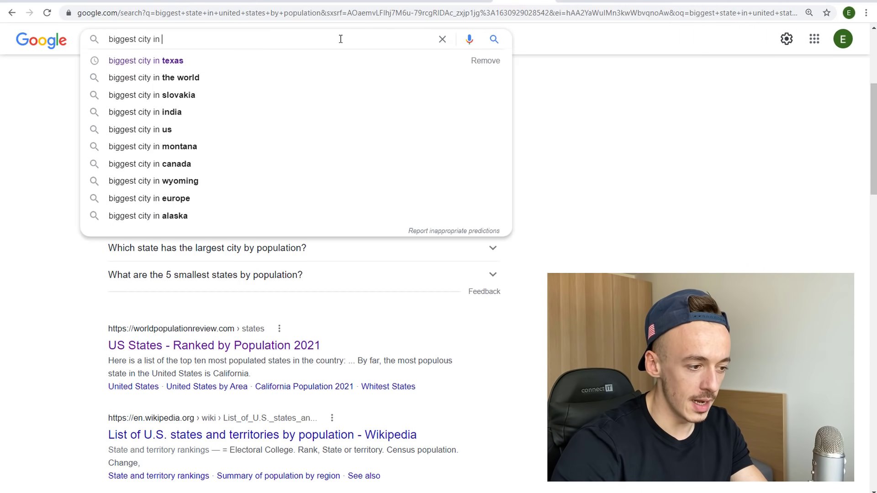
text(california by population)
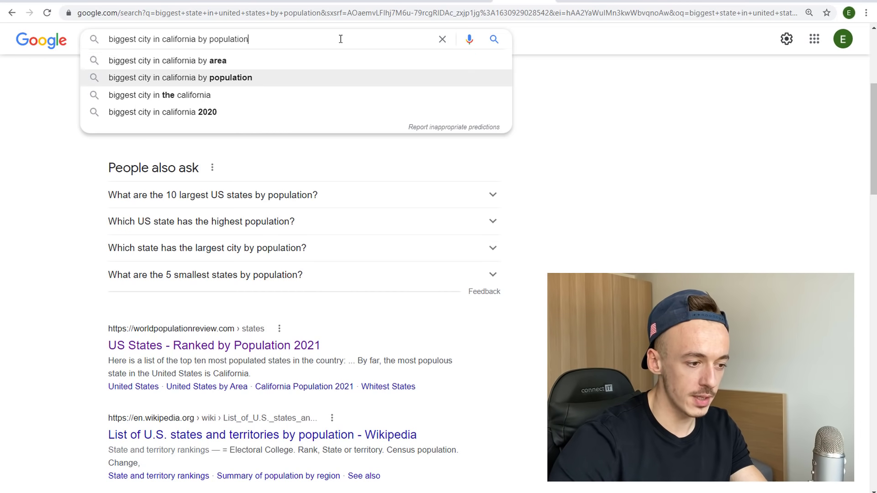
key(Return)
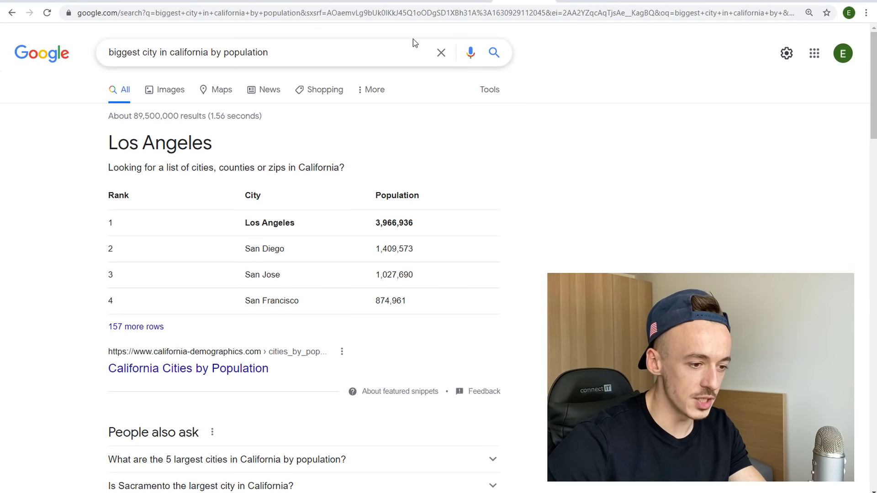
key(ctrl+shift+Tab)
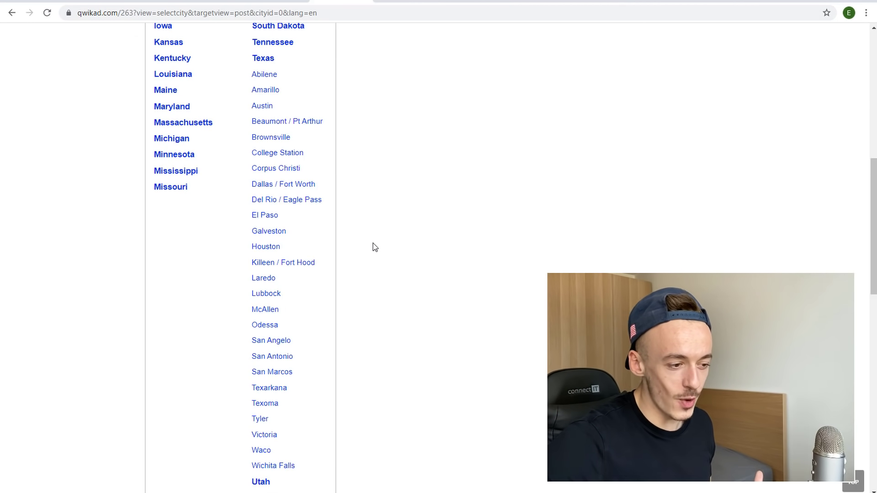
Step: Expand California in the location list and choose Los Angeles as the ad location
scroll(250, 201, up, 3)
scroll(186, 145, up, 1)
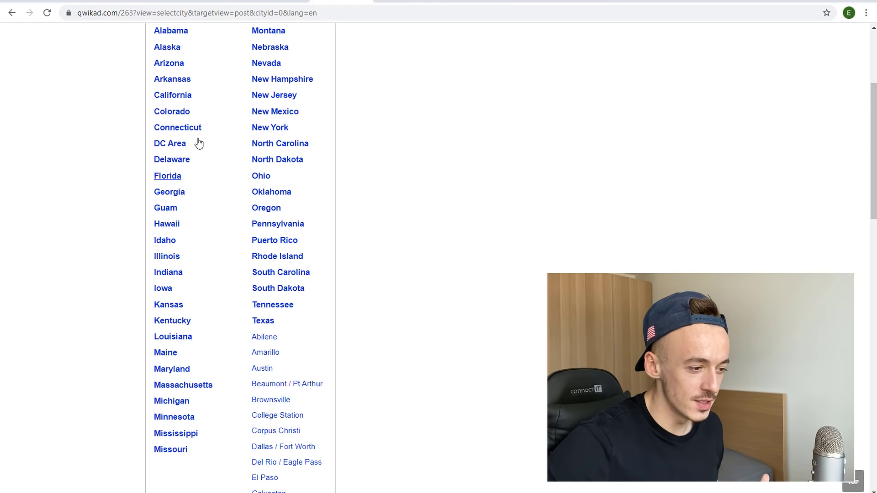
click(183, 111)
scroll(220, 183, down, 2)
scroll(219, 194, down, 5)
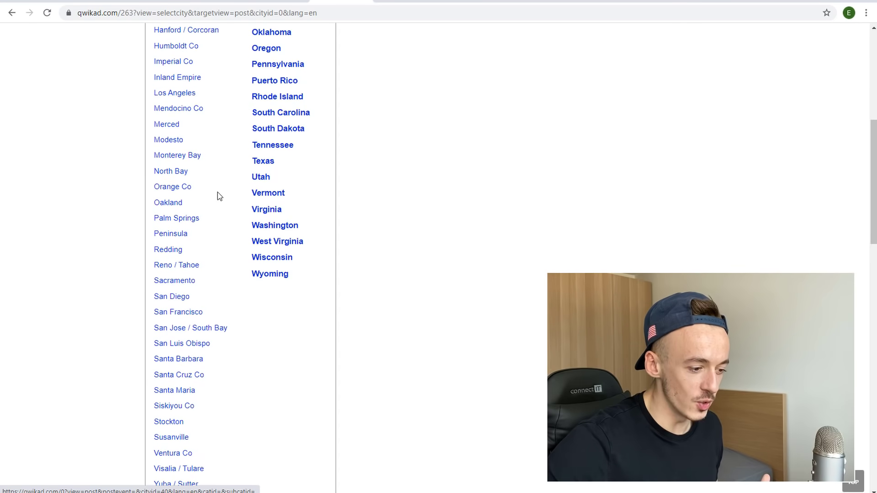
scroll(223, 202, up, 2)
scroll(192, 98, up, 1)
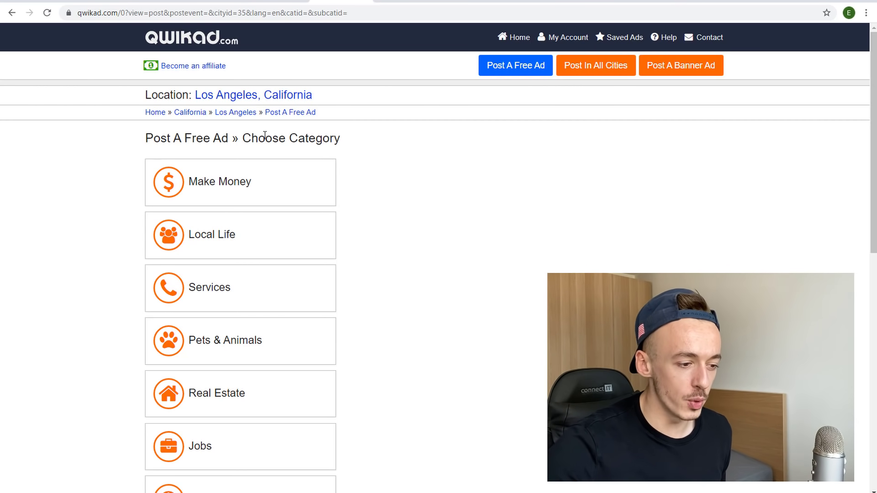
Step: Expand the Make Money category to show its subcategory links
scroll(347, 153, down, 1)
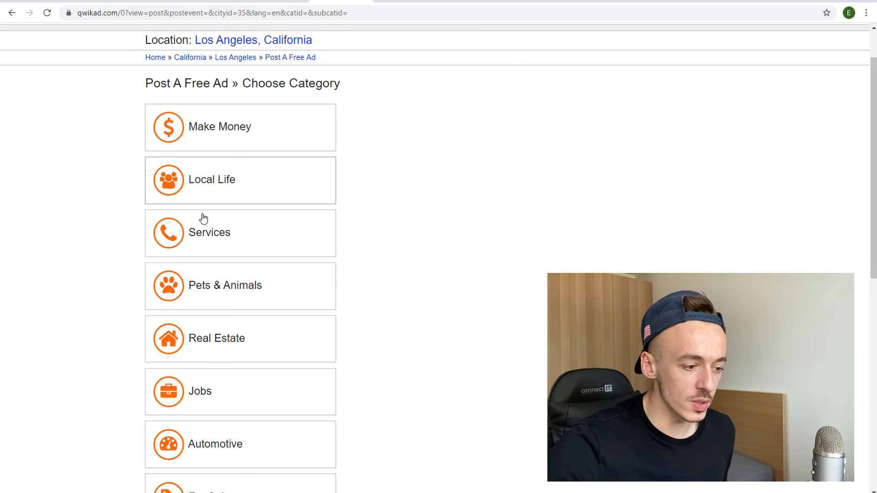
scroll(239, 234, down, 3)
scroll(327, 242, up, 2)
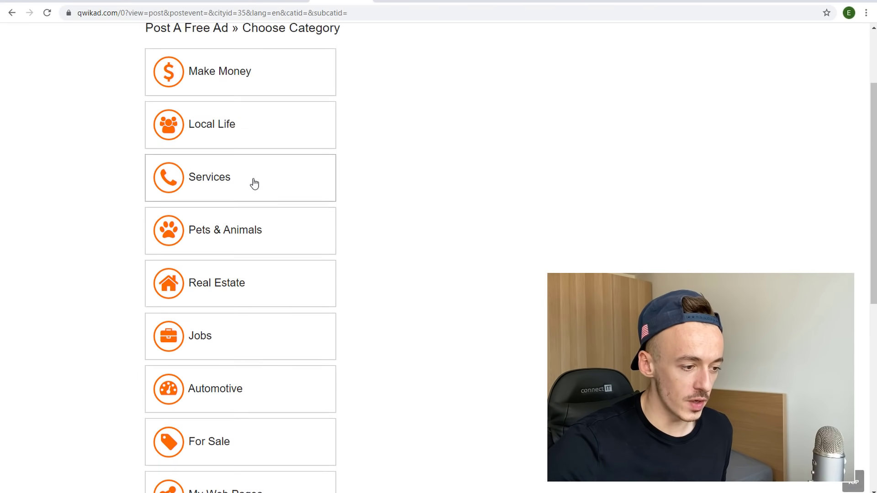
scroll(246, 180, up, 2)
click(223, 182)
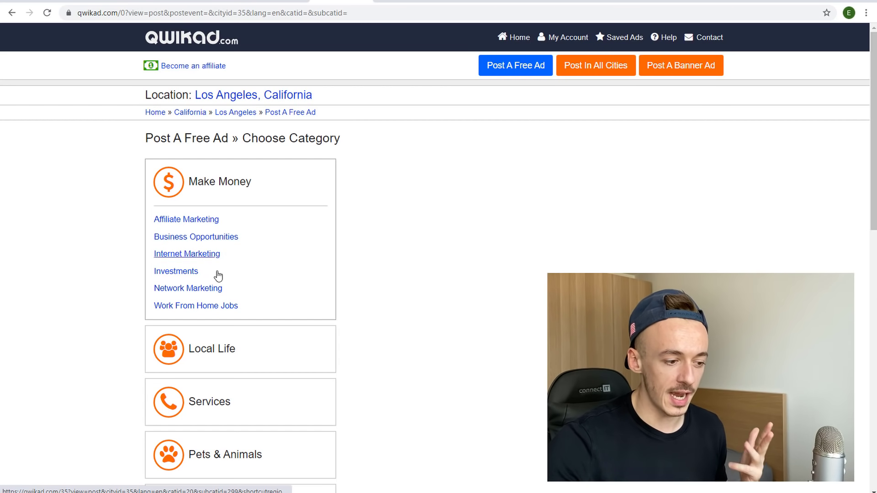
Step: Start a new ad under Make Money › Work From Home Jobs
click(195, 312)
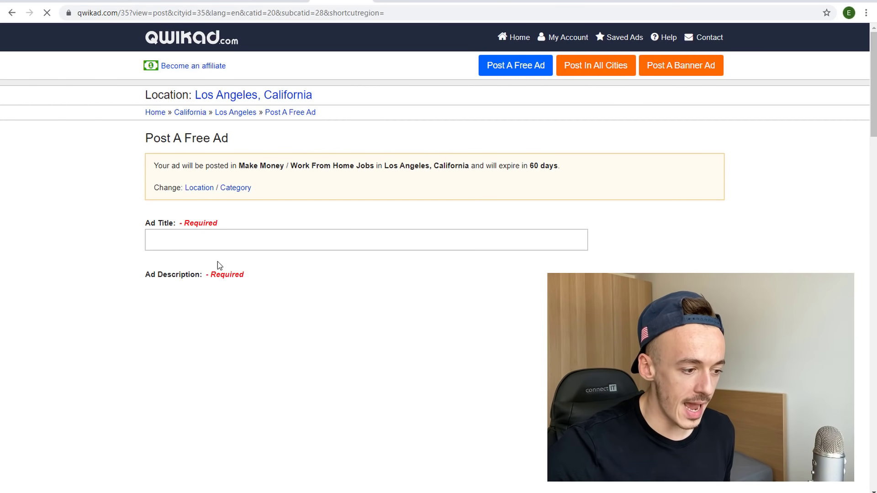
scroll(358, 316, down, 2)
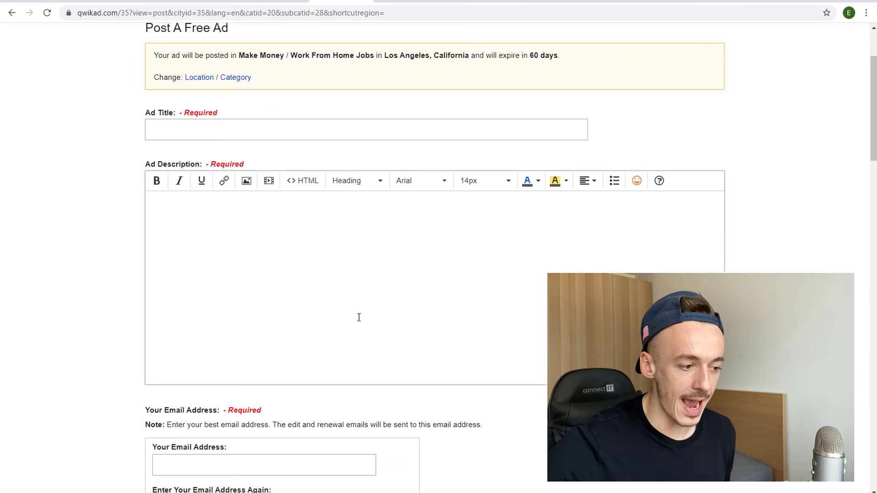
scroll(389, 173, up, 1)
Step: In the Google Doc, select the bold ad heading line to reuse as the title
click(282, 1)
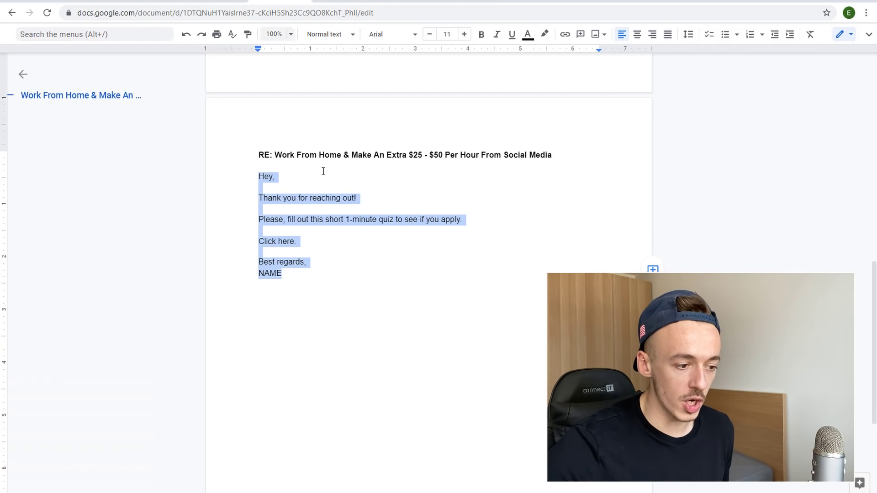
click(359, 252)
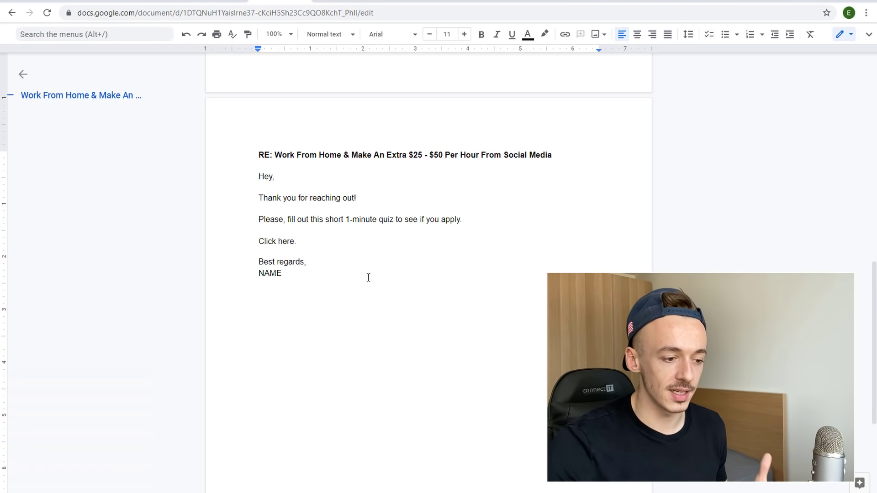
scroll(369, 319, up, 10)
scroll(370, 322, up, 1)
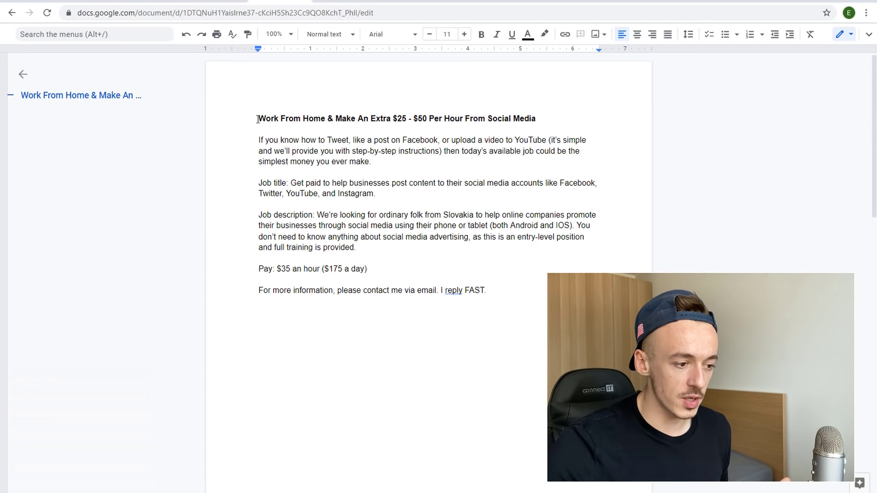
drag(259, 119, 550, 127)
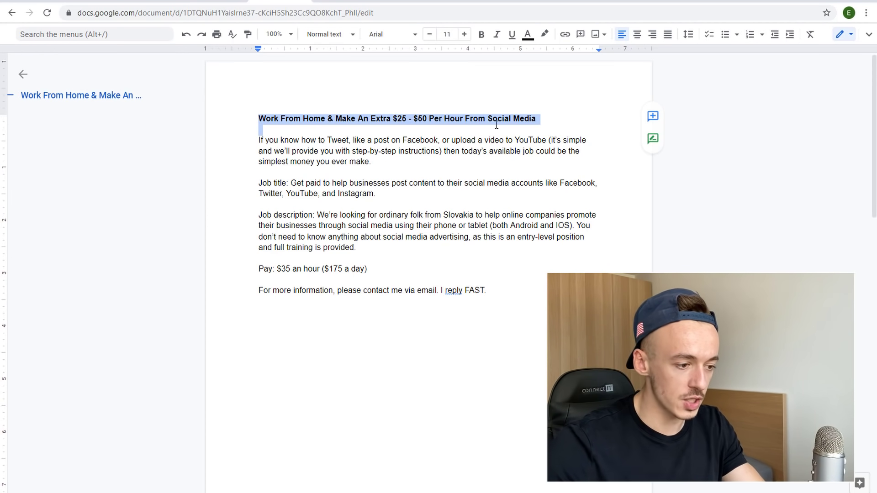
drag(259, 118, 545, 112)
key(ctrl+c)
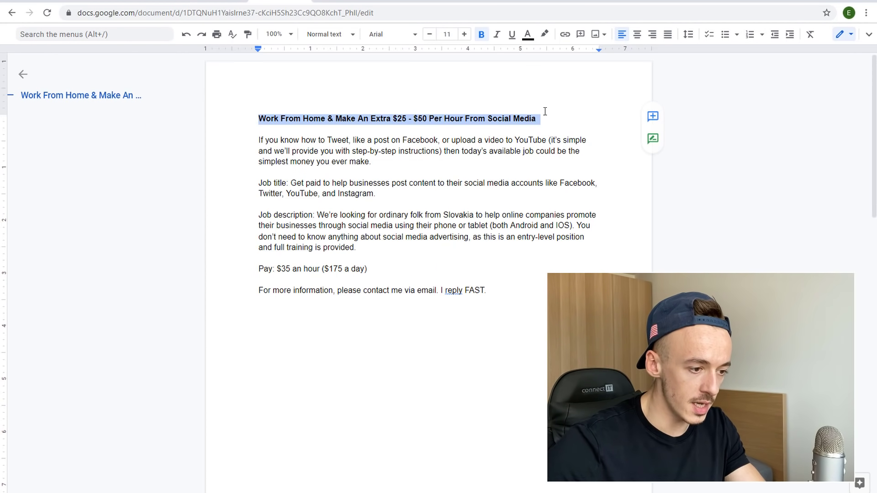
click(345, 2)
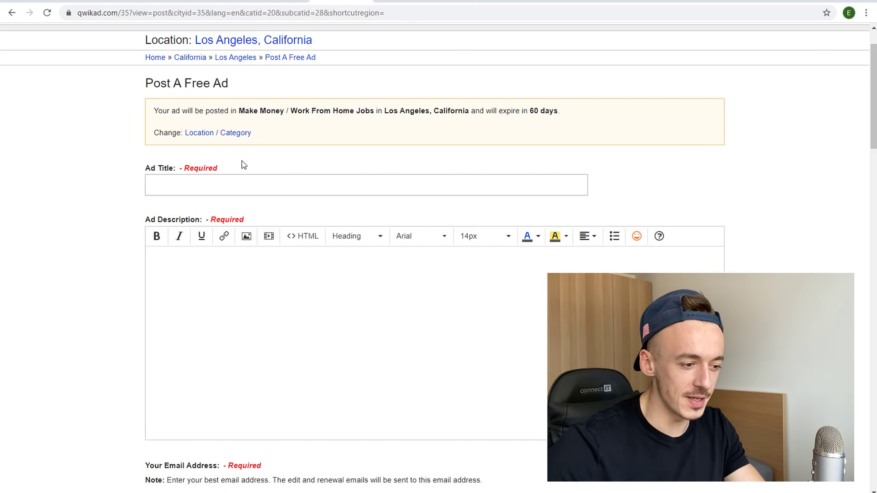
Step: Paste the heading as the Ad Title and copy the Doc's ad body text
click(238, 186)
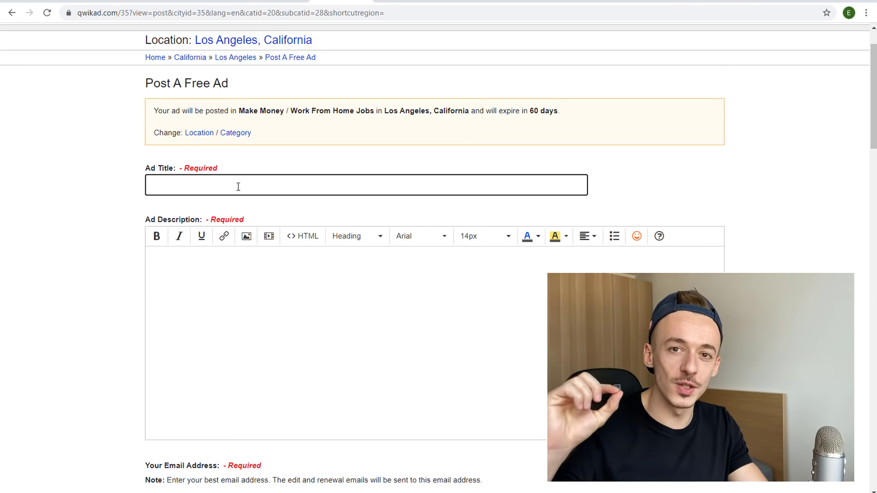
key(ctrl+v)
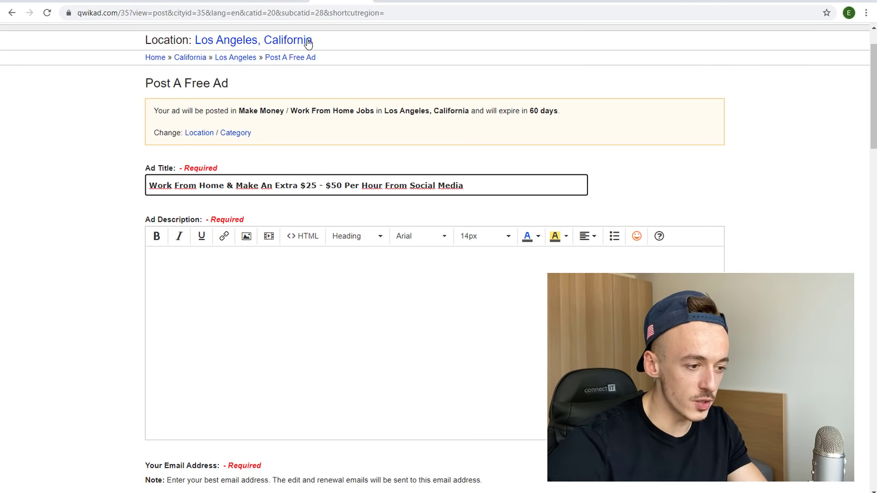
click(280, 2)
drag(255, 137, 504, 293)
key(ctrl+c)
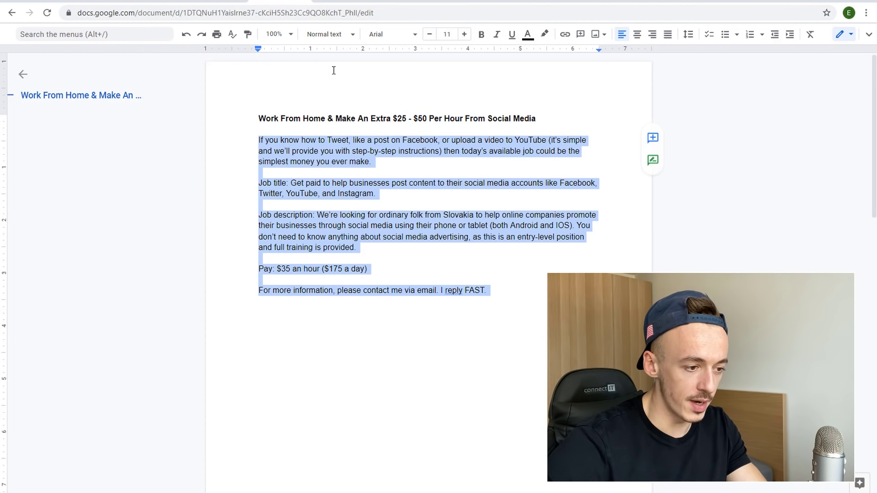
click(336, 3)
Step: Paste the body into Ad Description and make its closing contact line bold
click(346, 302)
key(ctrl+v)
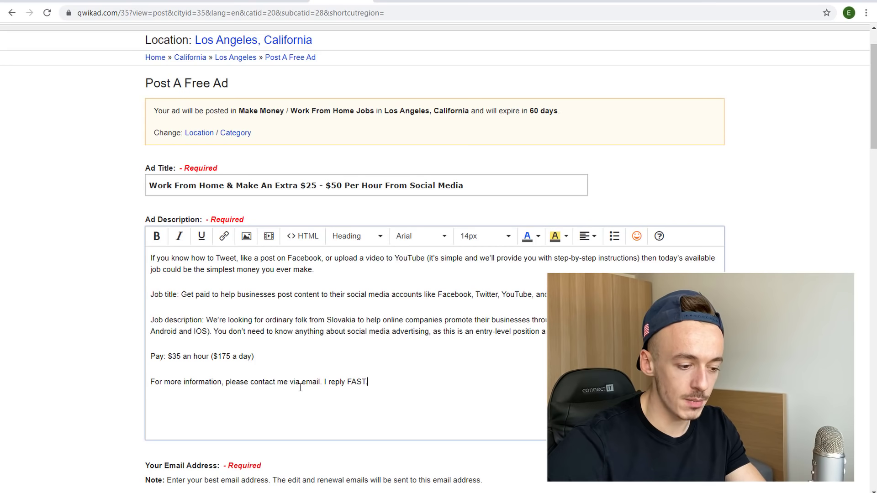
drag(398, 380, 152, 380)
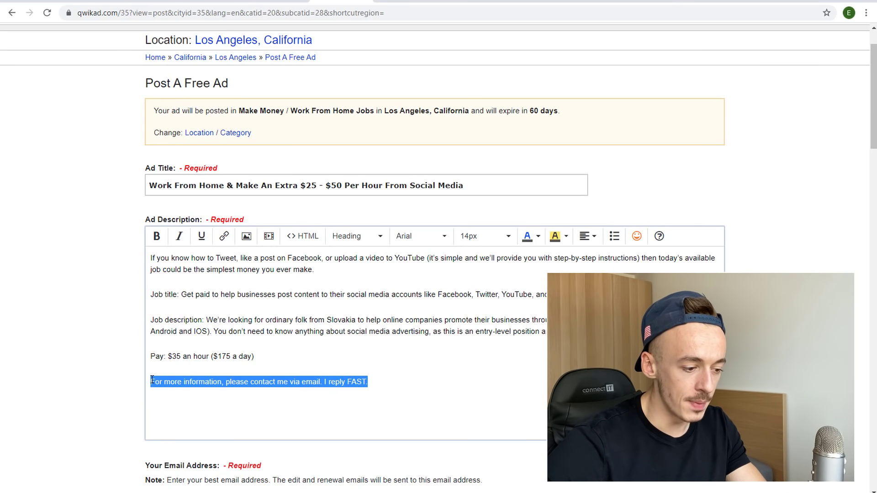
click(164, 237)
scroll(182, 256, down, 2)
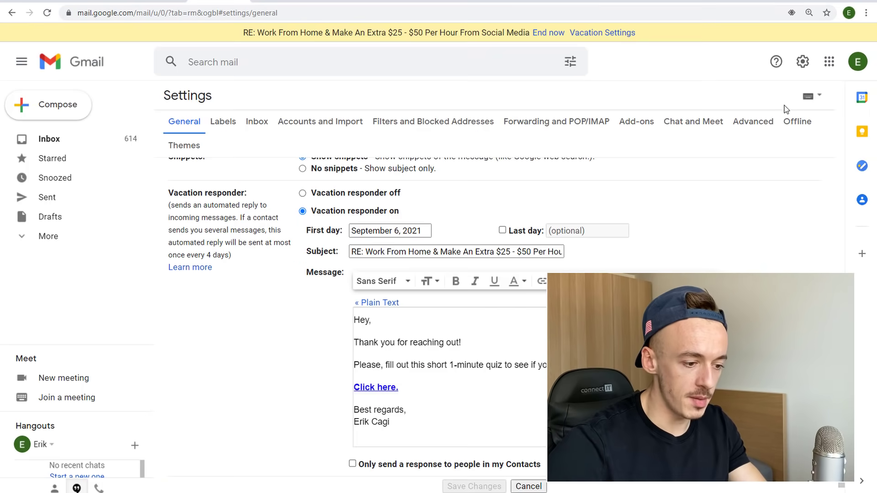
scroll(694, 269, down, 1)
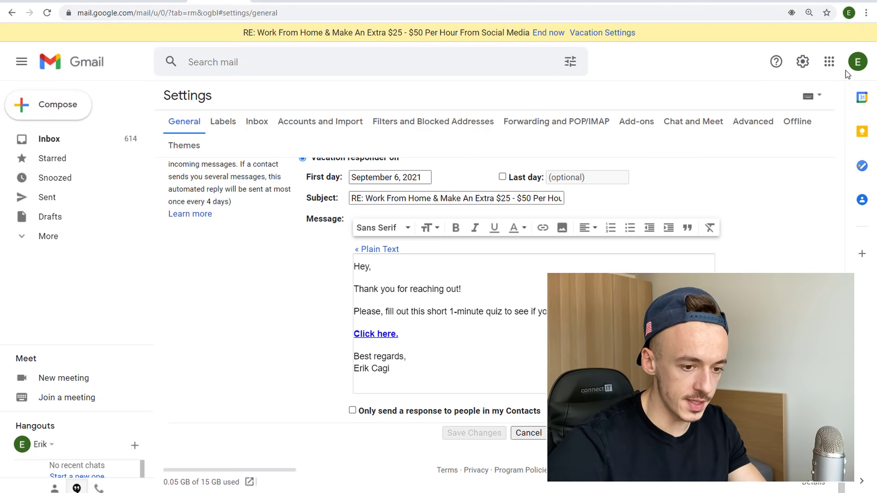
Step: Select the signed-in account's e-mail address from the account panel
click(857, 63)
drag(792, 171, 706, 170)
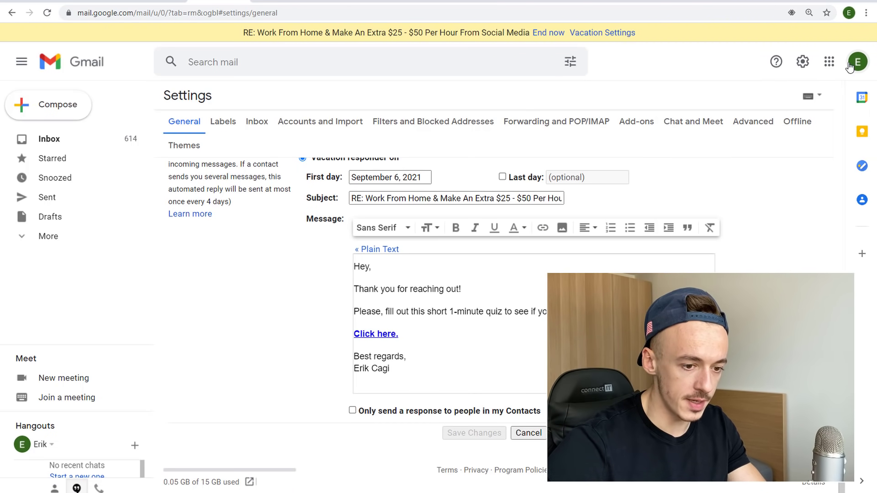
click(404, 1)
scroll(237, 301, down, 3)
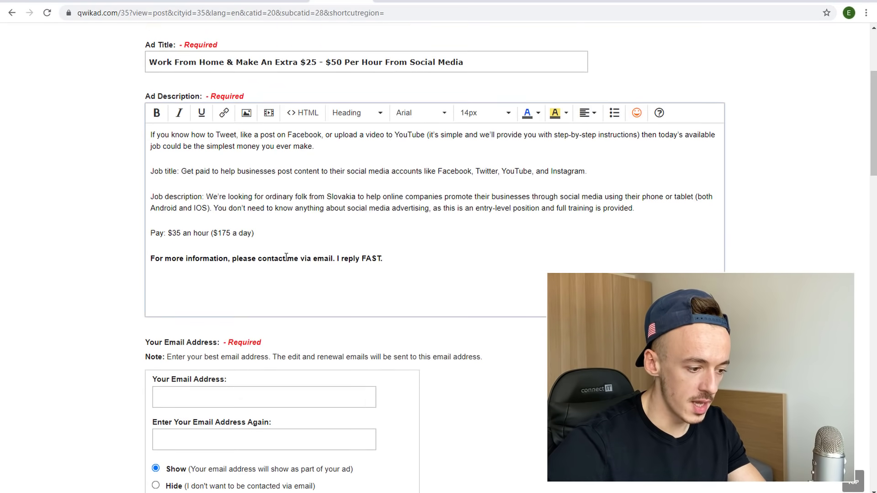
click(240, 300)
key(ctrl+v)
click(354, 338)
key(ctrl+v)
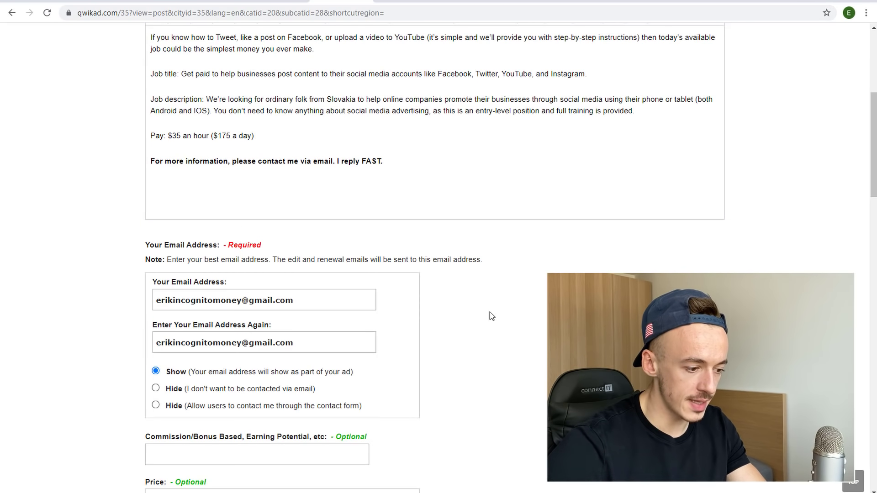
scroll(490, 311, down, 2)
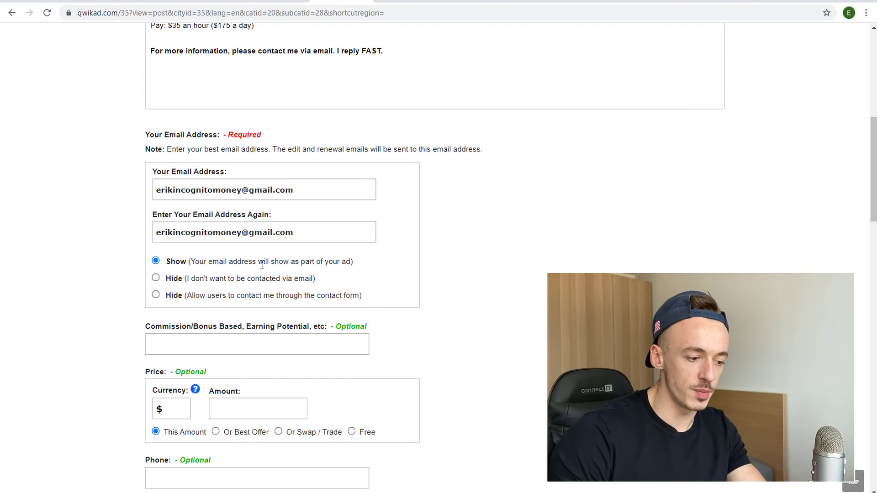
scroll(260, 264, down, 1)
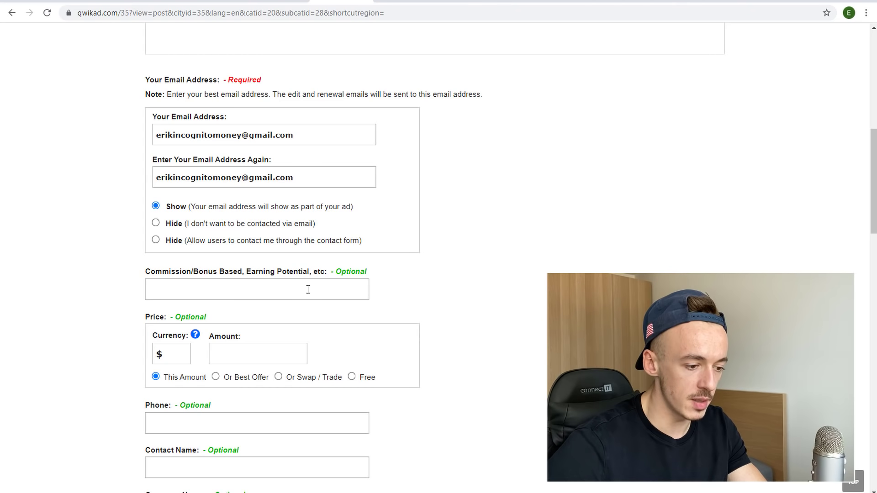
scroll(307, 290, up, 5)
drag(262, 243, 152, 248)
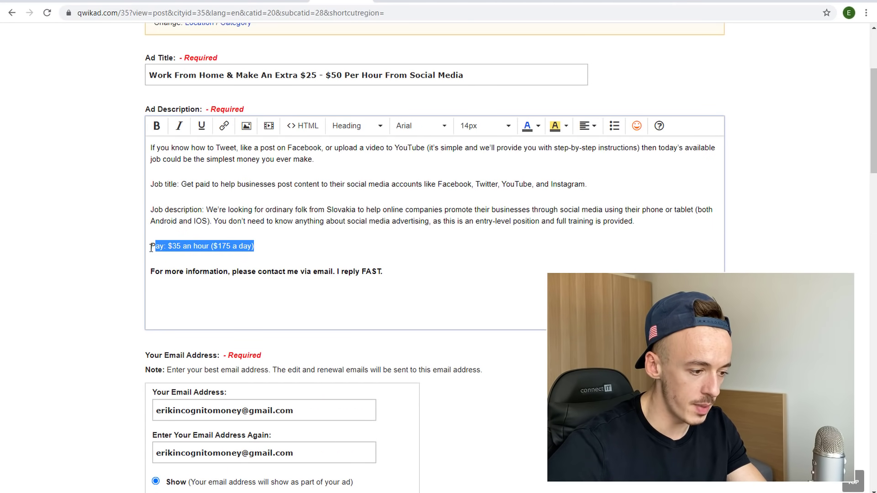
scroll(137, 291, down, 5)
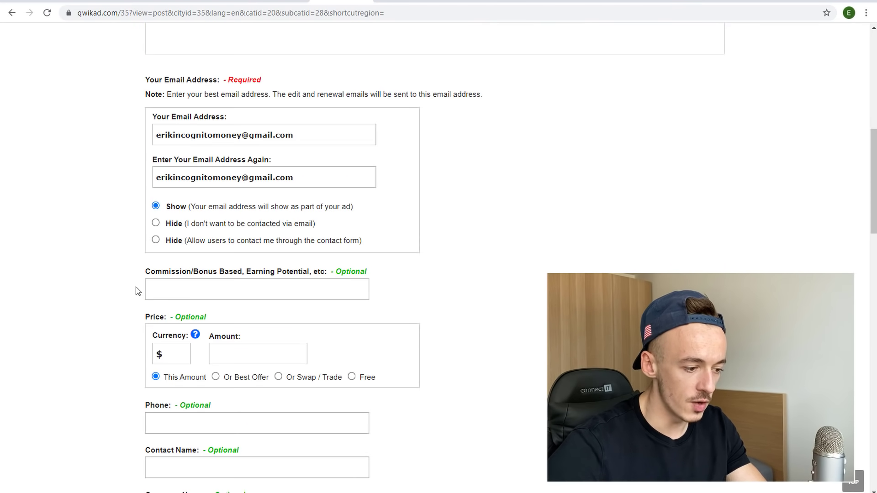
click(200, 287)
key(ctrl+v)
scroll(192, 301, down, 4)
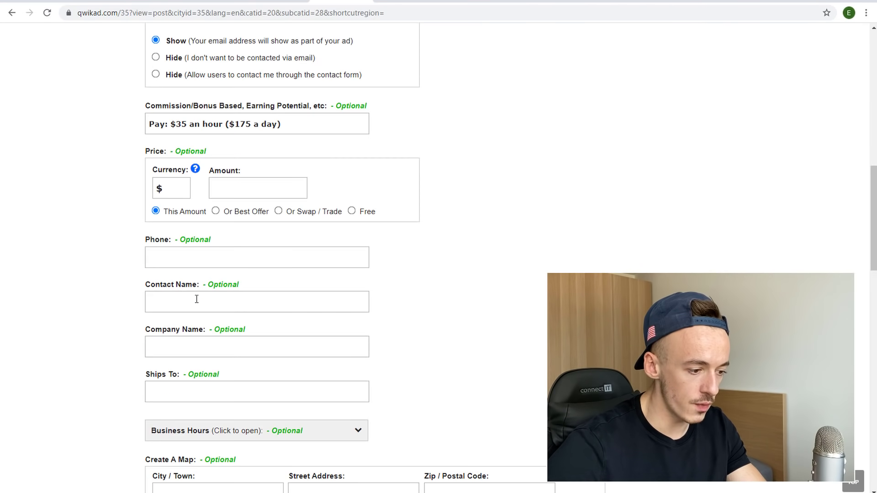
scroll(239, 269, down, 5)
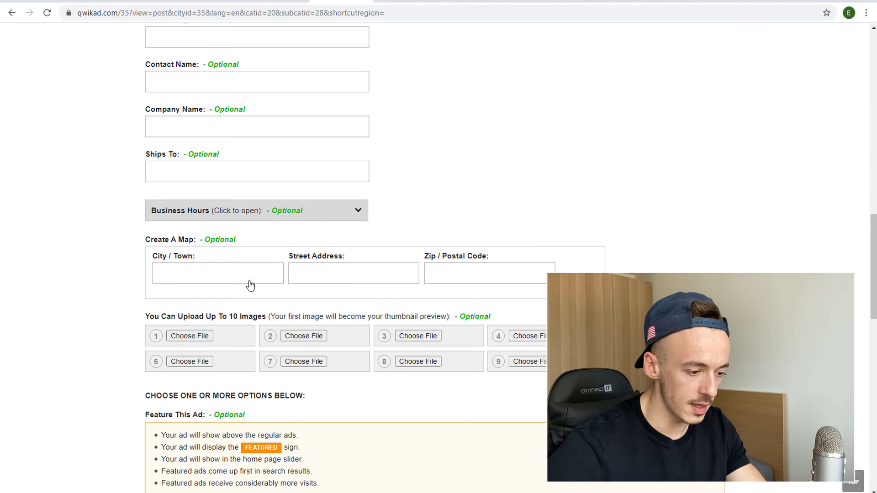
scroll(322, 237, down, 3)
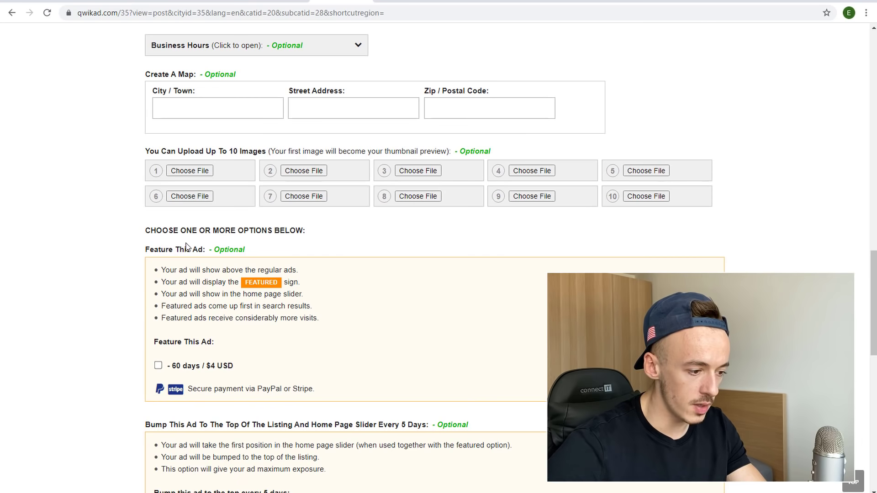
scroll(221, 273, down, 5)
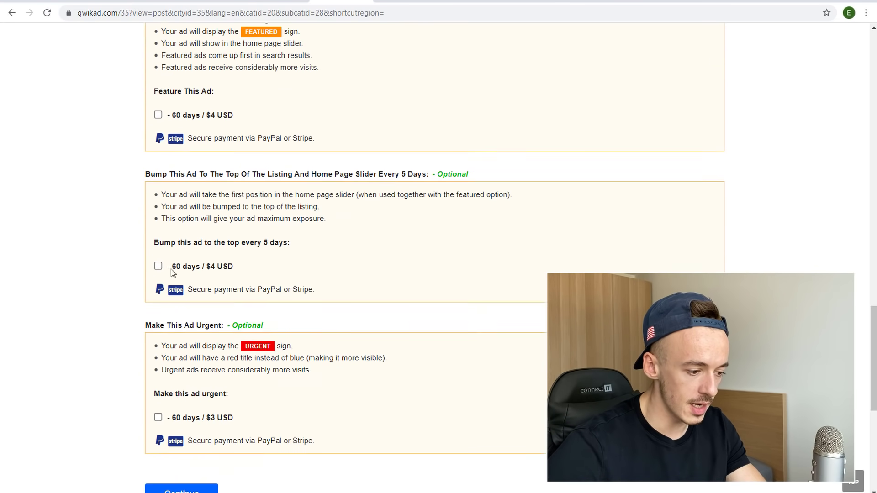
scroll(172, 272, down, 2)
Step: Submit the ad and view the live 'Work From Home & Make An Extra $25 - $50' listing
click(177, 423)
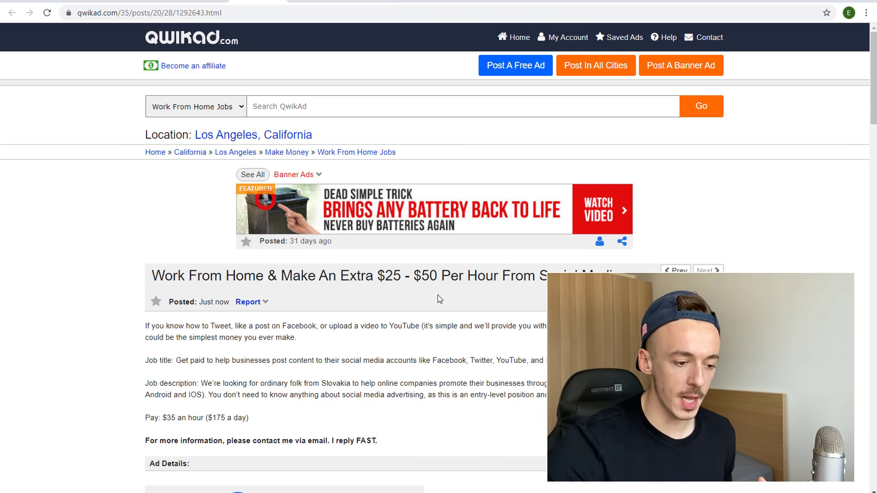
scroll(439, 300, down, 2)
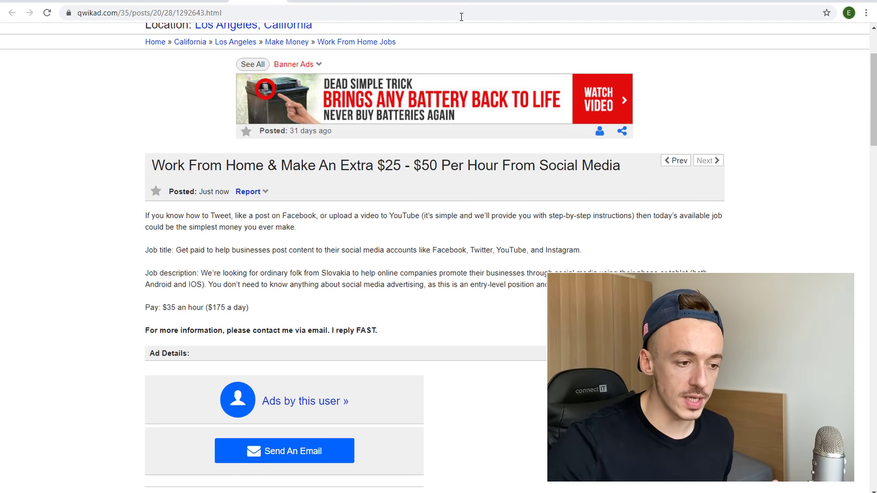
Step: Scroll through the payingsocialmediajobs.com '$175 a day for liking Facebook posts' landing page
click(419, 0)
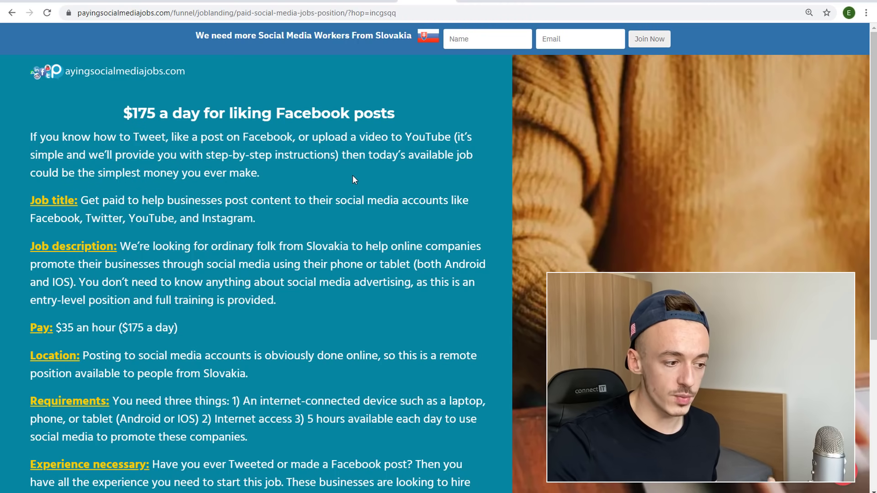
scroll(160, 206, down, 3)
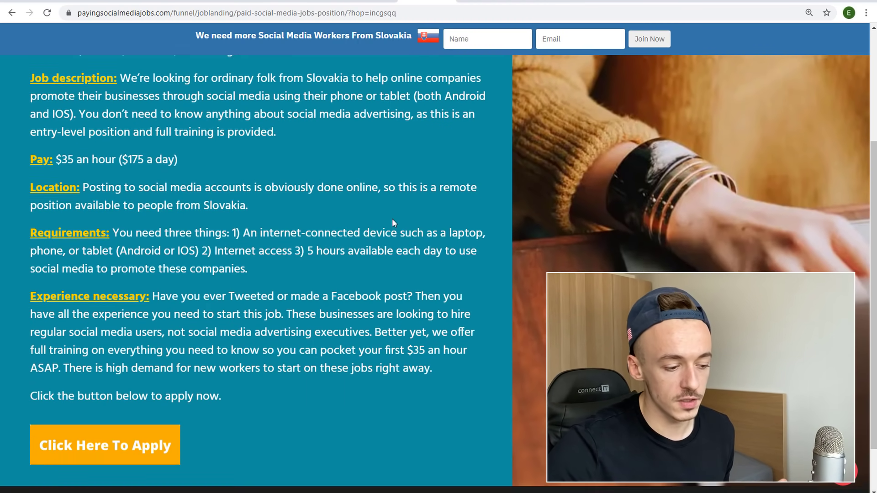
scroll(392, 219, down, 2)
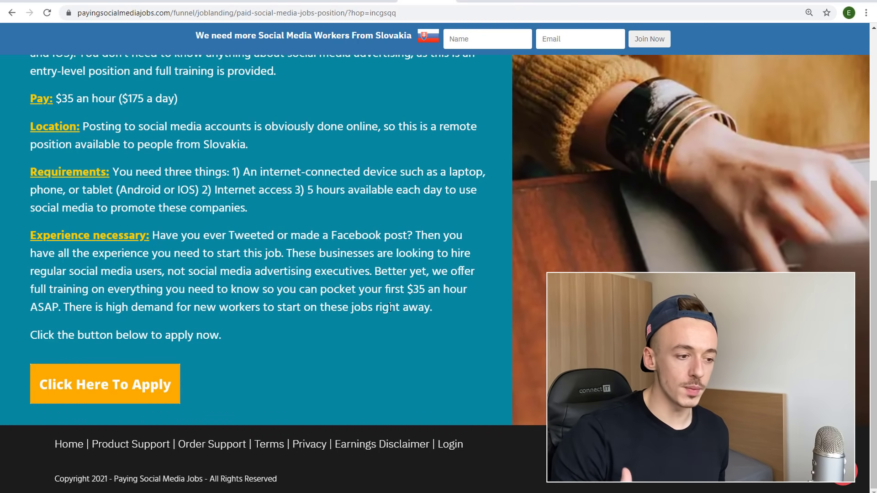
scroll(383, 303, up, 5)
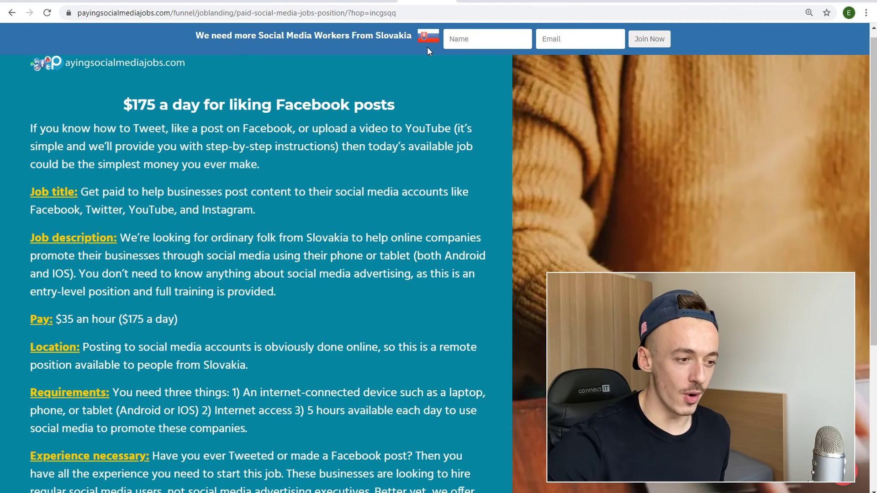
Step: Change the ad Doc's access to 'Anyone with the link' and copy the share link
click(333, 7)
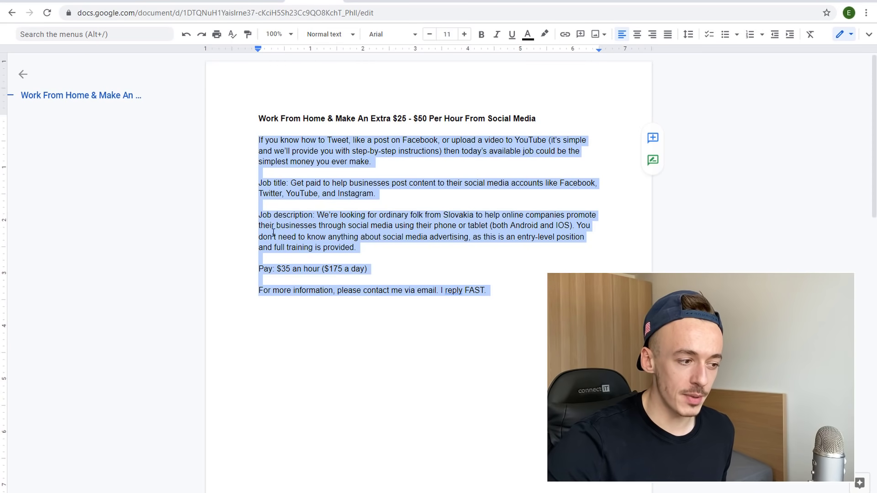
scroll(403, 289, down, 7)
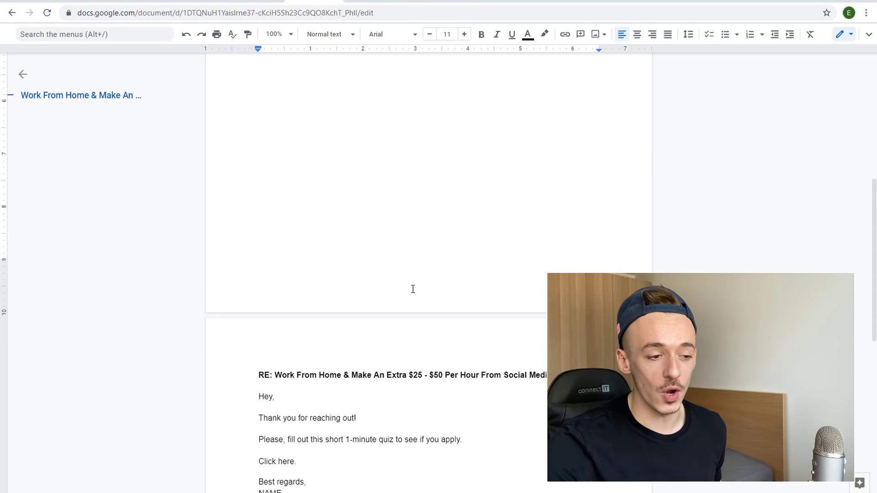
scroll(413, 289, up, 5)
click(412, 289)
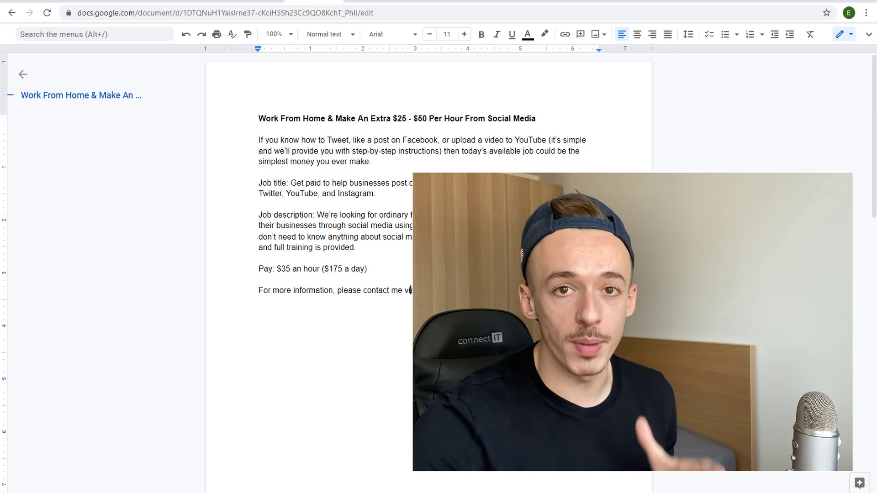
click(869, 34)
click(808, 43)
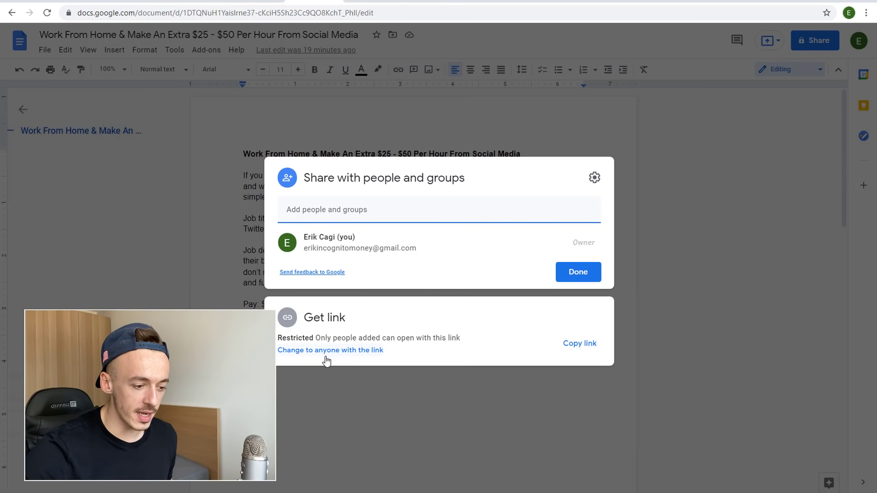
click(337, 355)
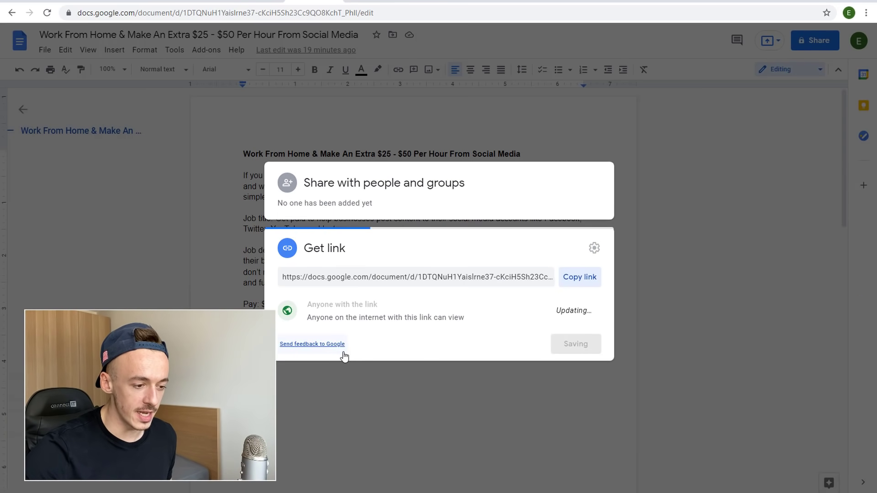
click(579, 278)
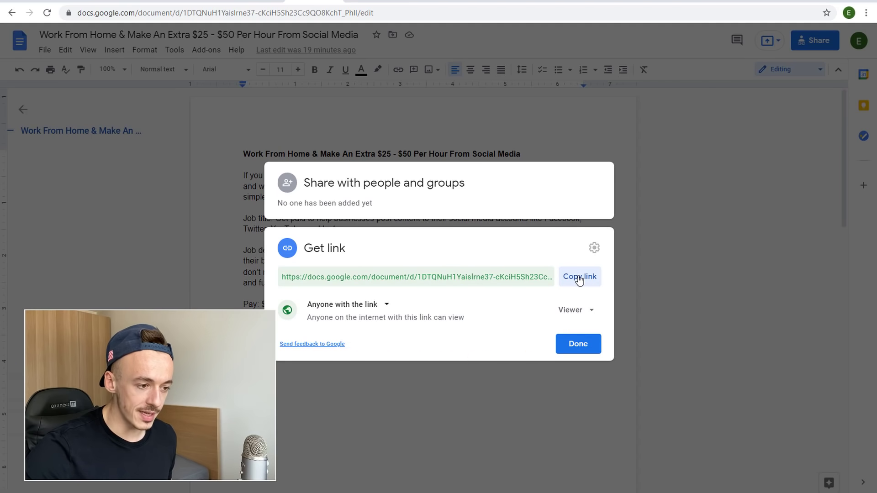
key(ctrl+Tab)
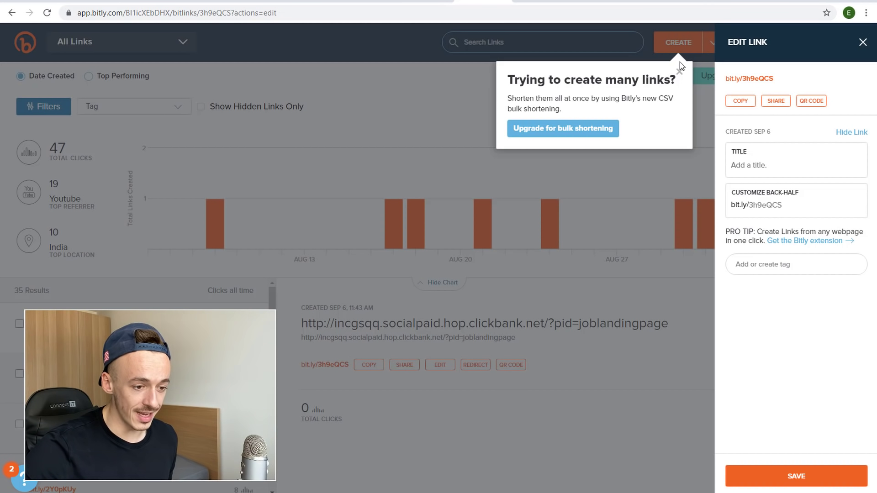
Step: Create a Bitly short link with the Google Doc share URL as the long URL
click(679, 71)
click(630, 90)
click(524, 42)
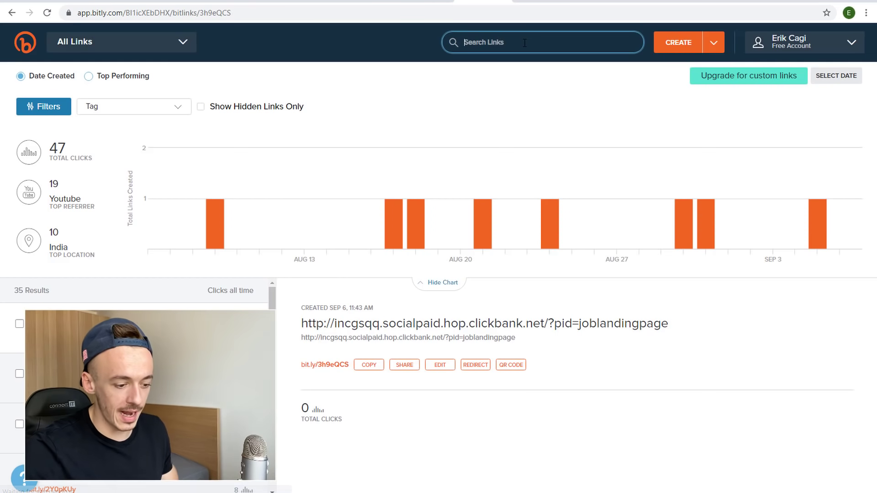
key(ctrl+v)
click(665, 42)
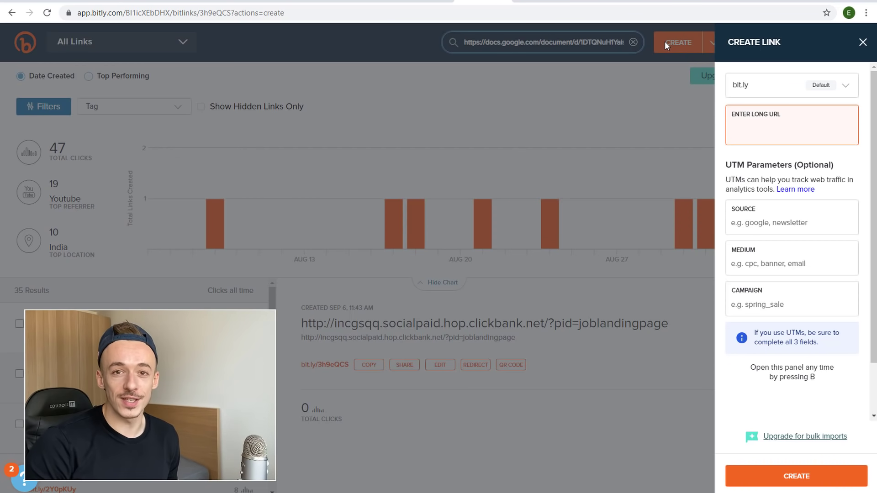
key(ctrl+v)
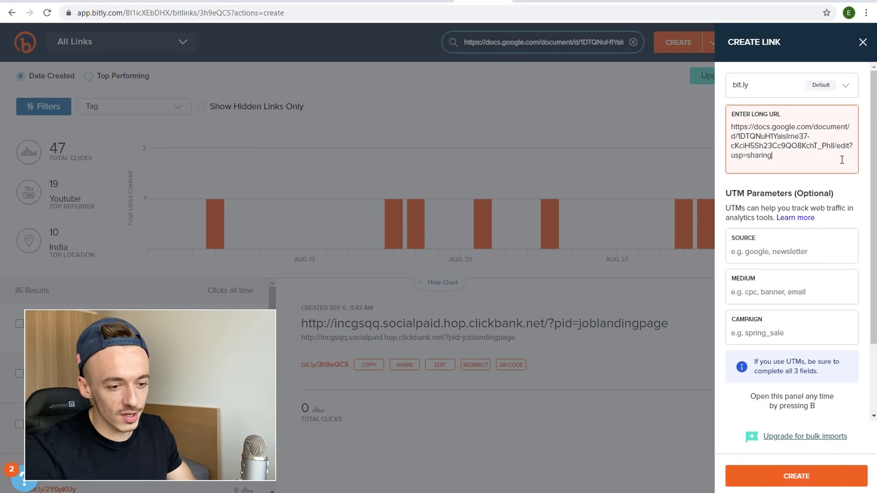
click(795, 483)
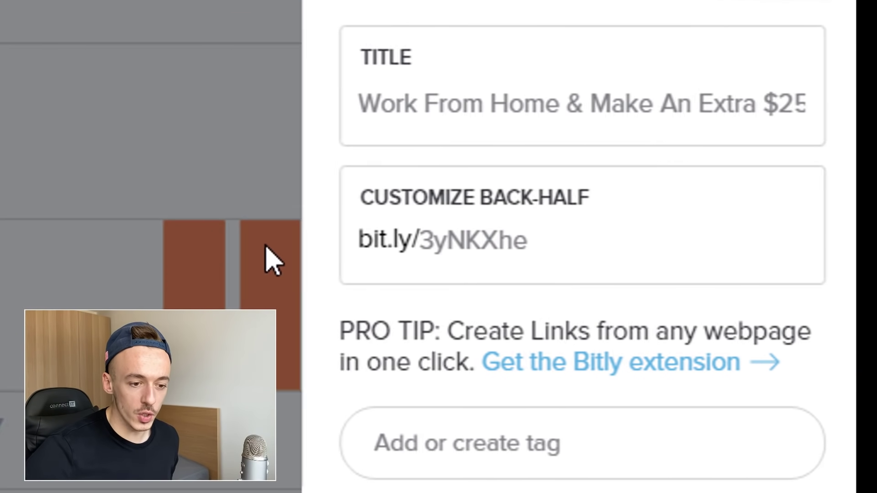
Step: Replace the short link's random back-half with socialmediaincg
click(601, 269)
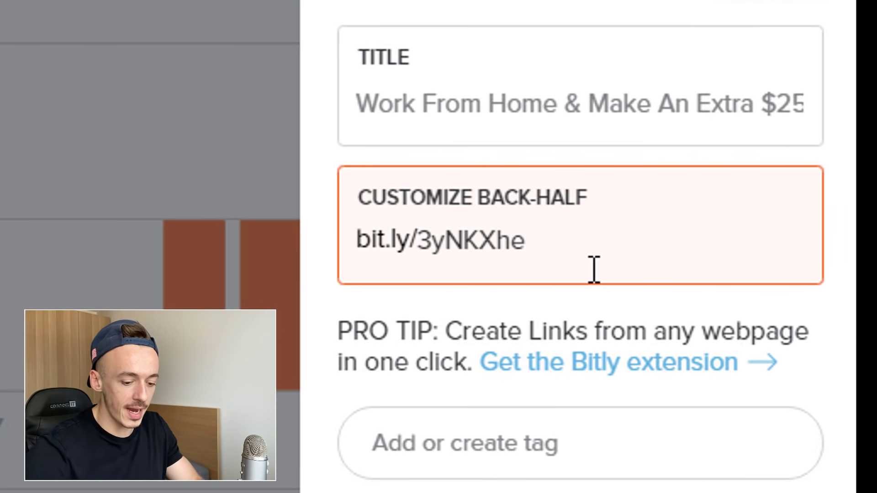
double_click(594, 269)
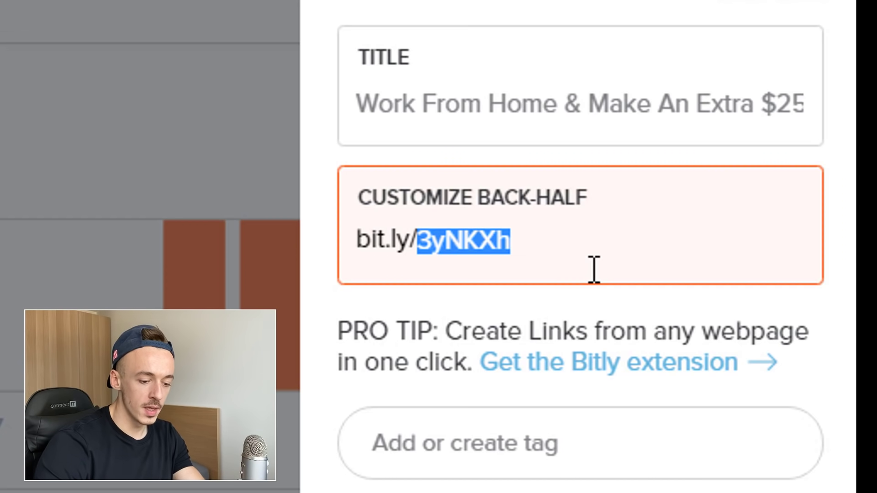
text(SOC)
key(BackSpace)
text(socialmediaincg)
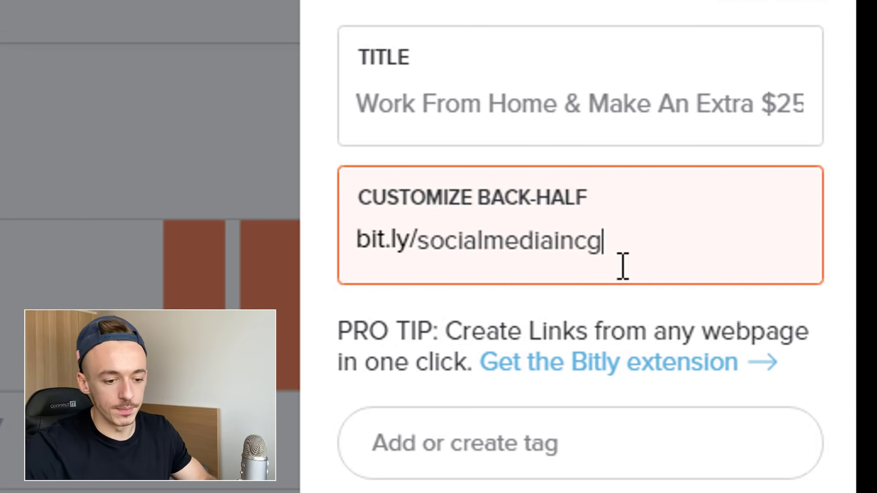
key(Tab)
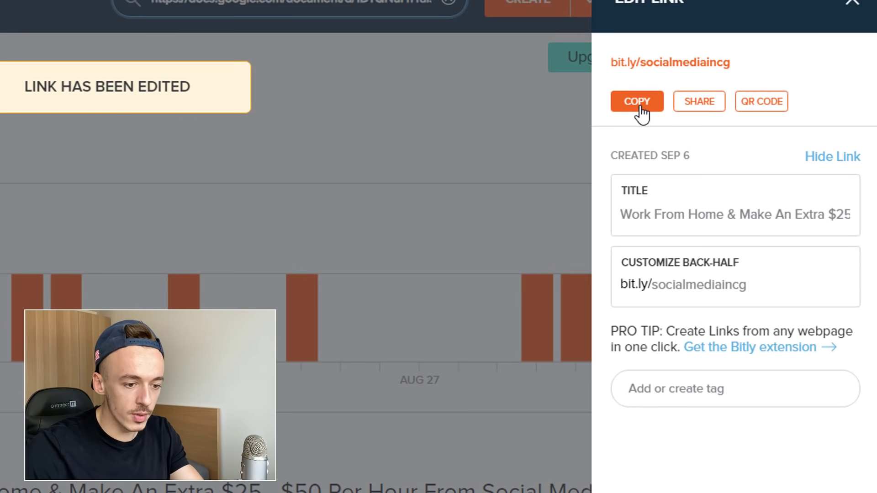
Step: Copy bit.ly/socialmediaincg and open it in the browser to test it
click(637, 102)
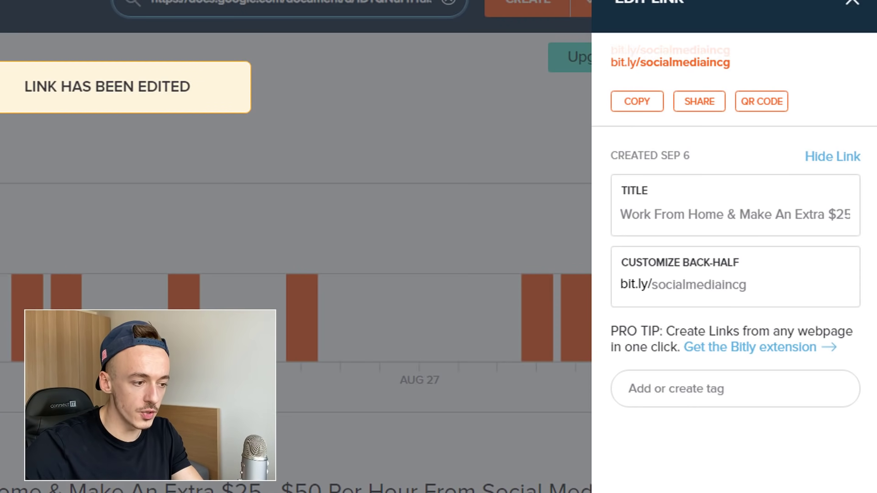
click(490, 12)
key(ctrl+v)
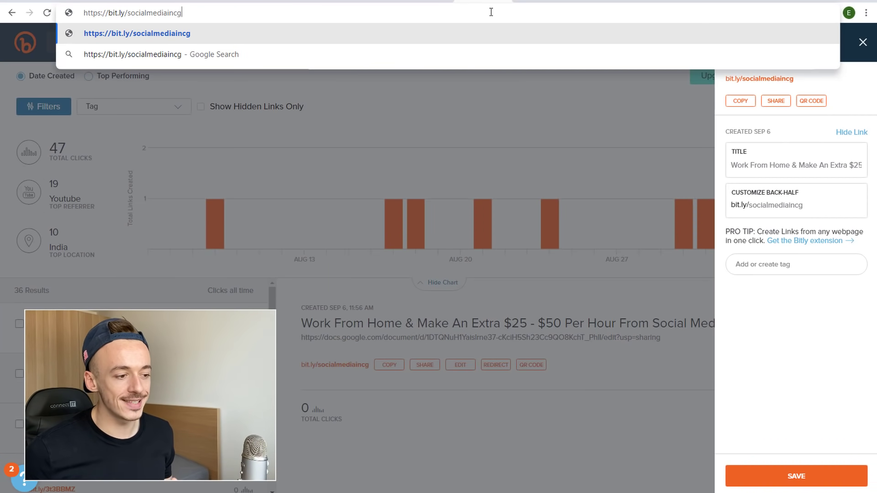
key(Return)
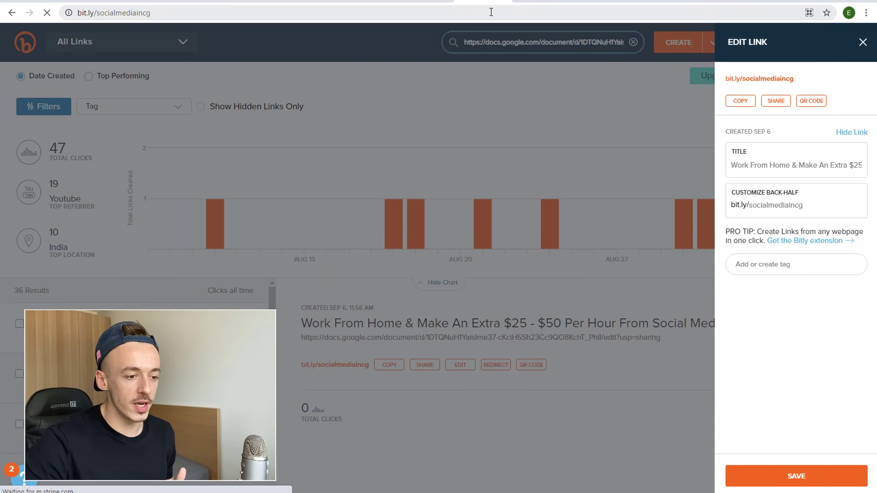